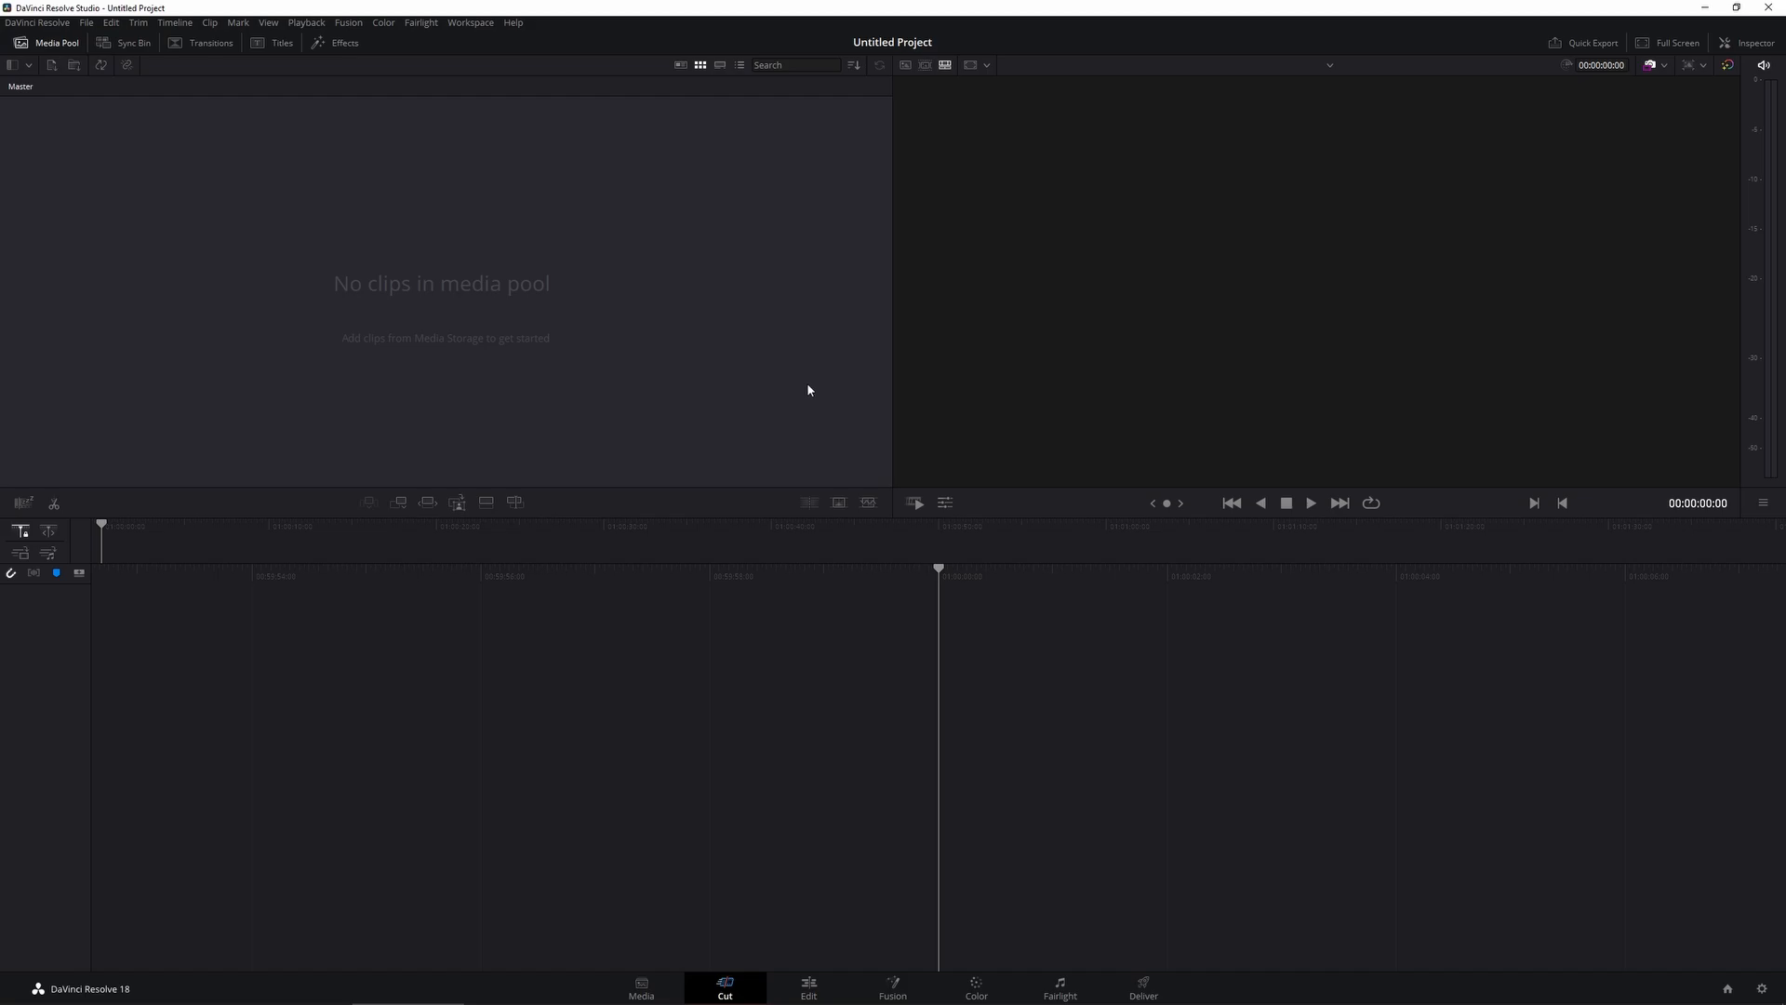
Step: Import the clips C0013.MP4 to C0017.MP4 into the media pool without changing the project frame rate
{"action": "key", "text": "ctrl+i"}
{"action": "key", "text": "ctrl+a"}
{"action": "key", "text": "Return"}
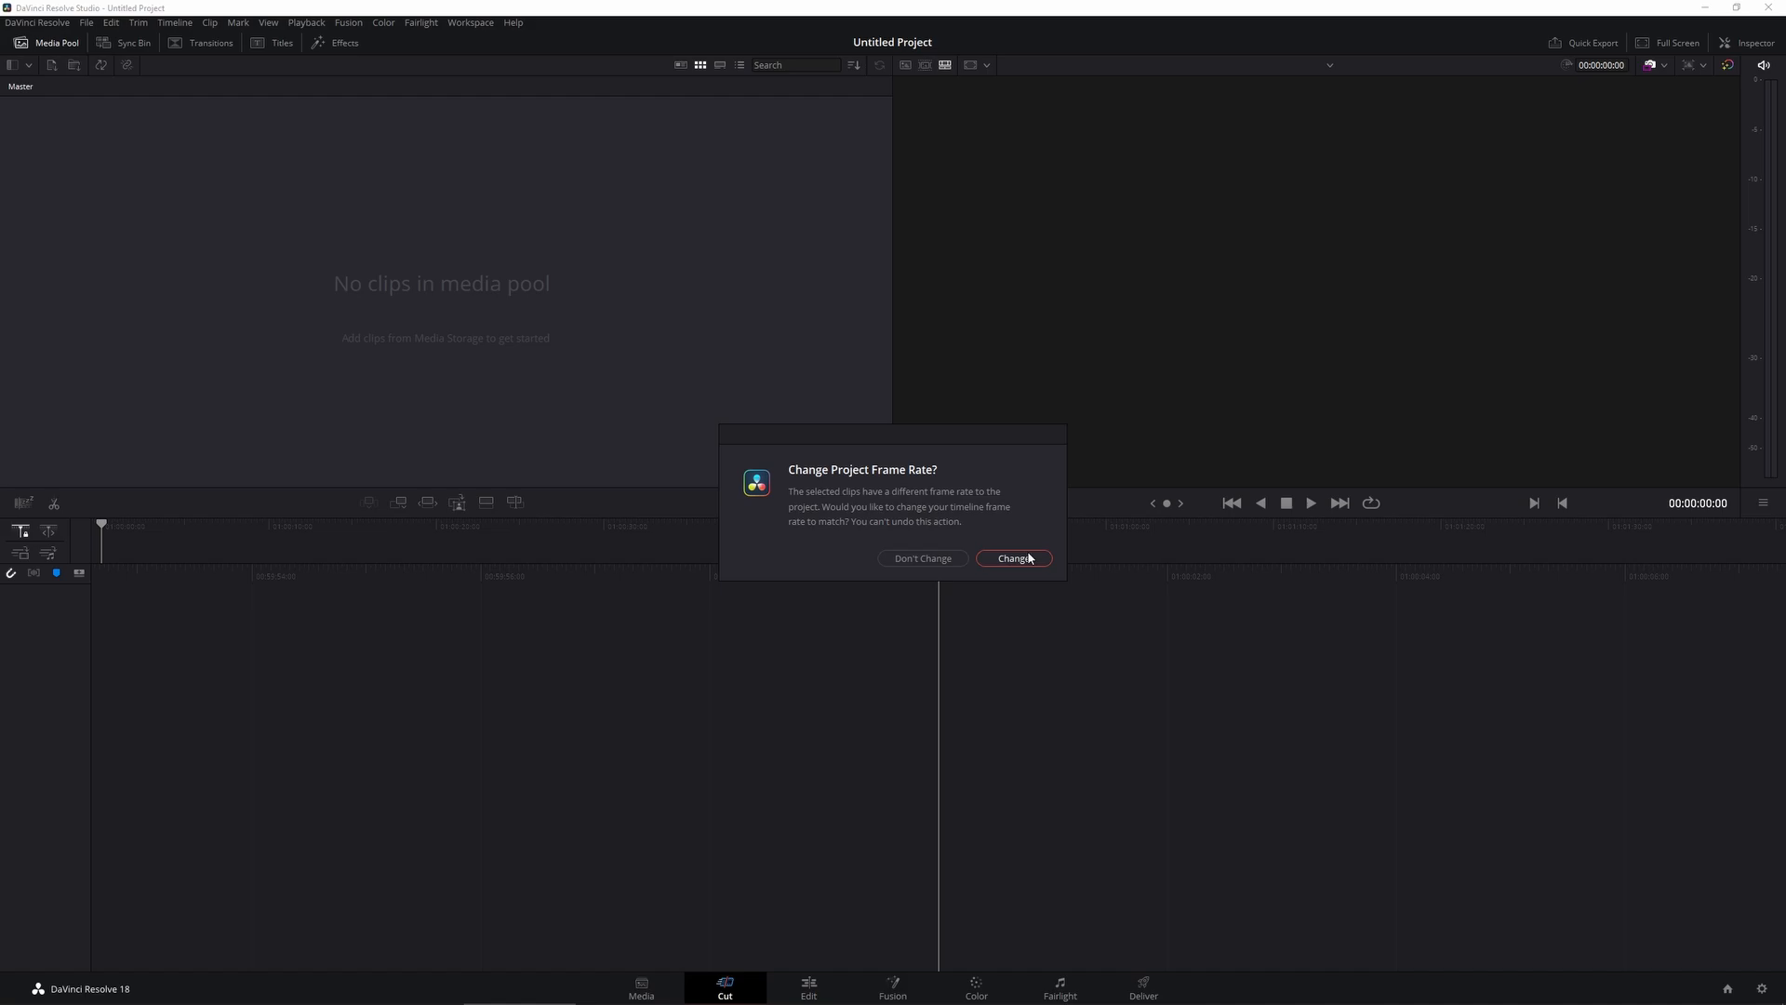
{"action": "left_click", "coordinate": [934, 561]}
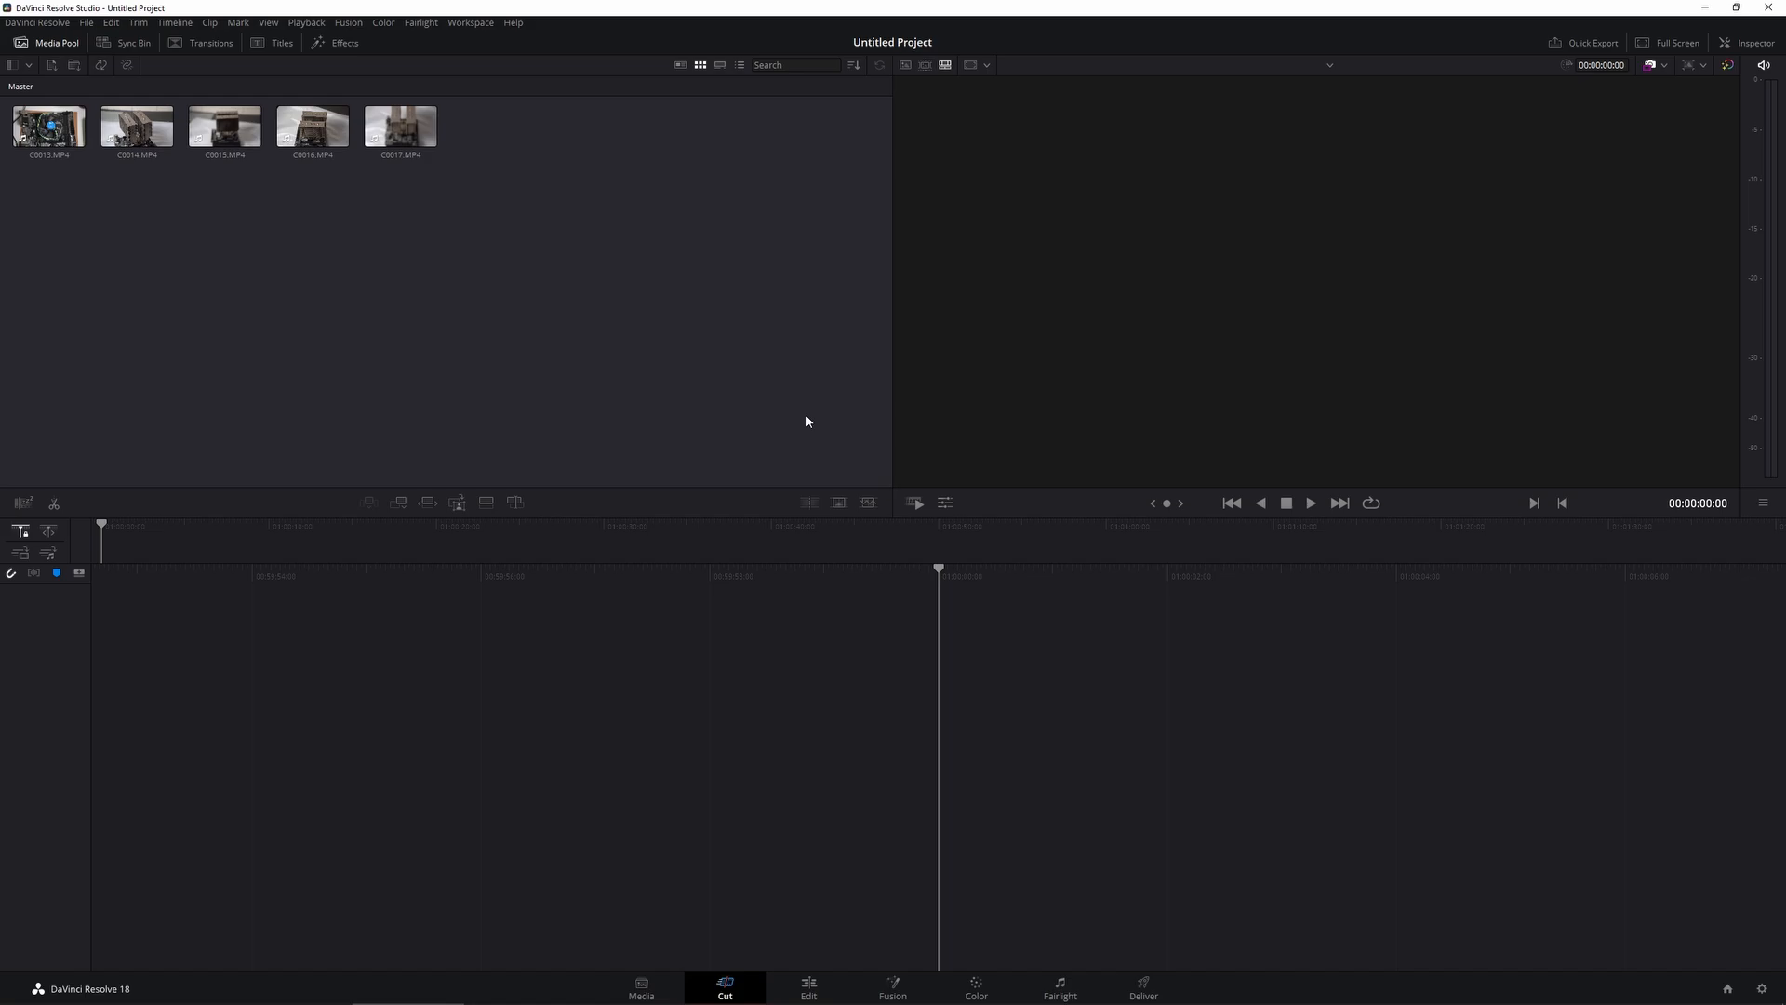
Step: Create a new timeline that uses its own settings instead of the project's, with a timeline frame rate of 60 fps
{"action": "key", "text": "ctrl+n"}
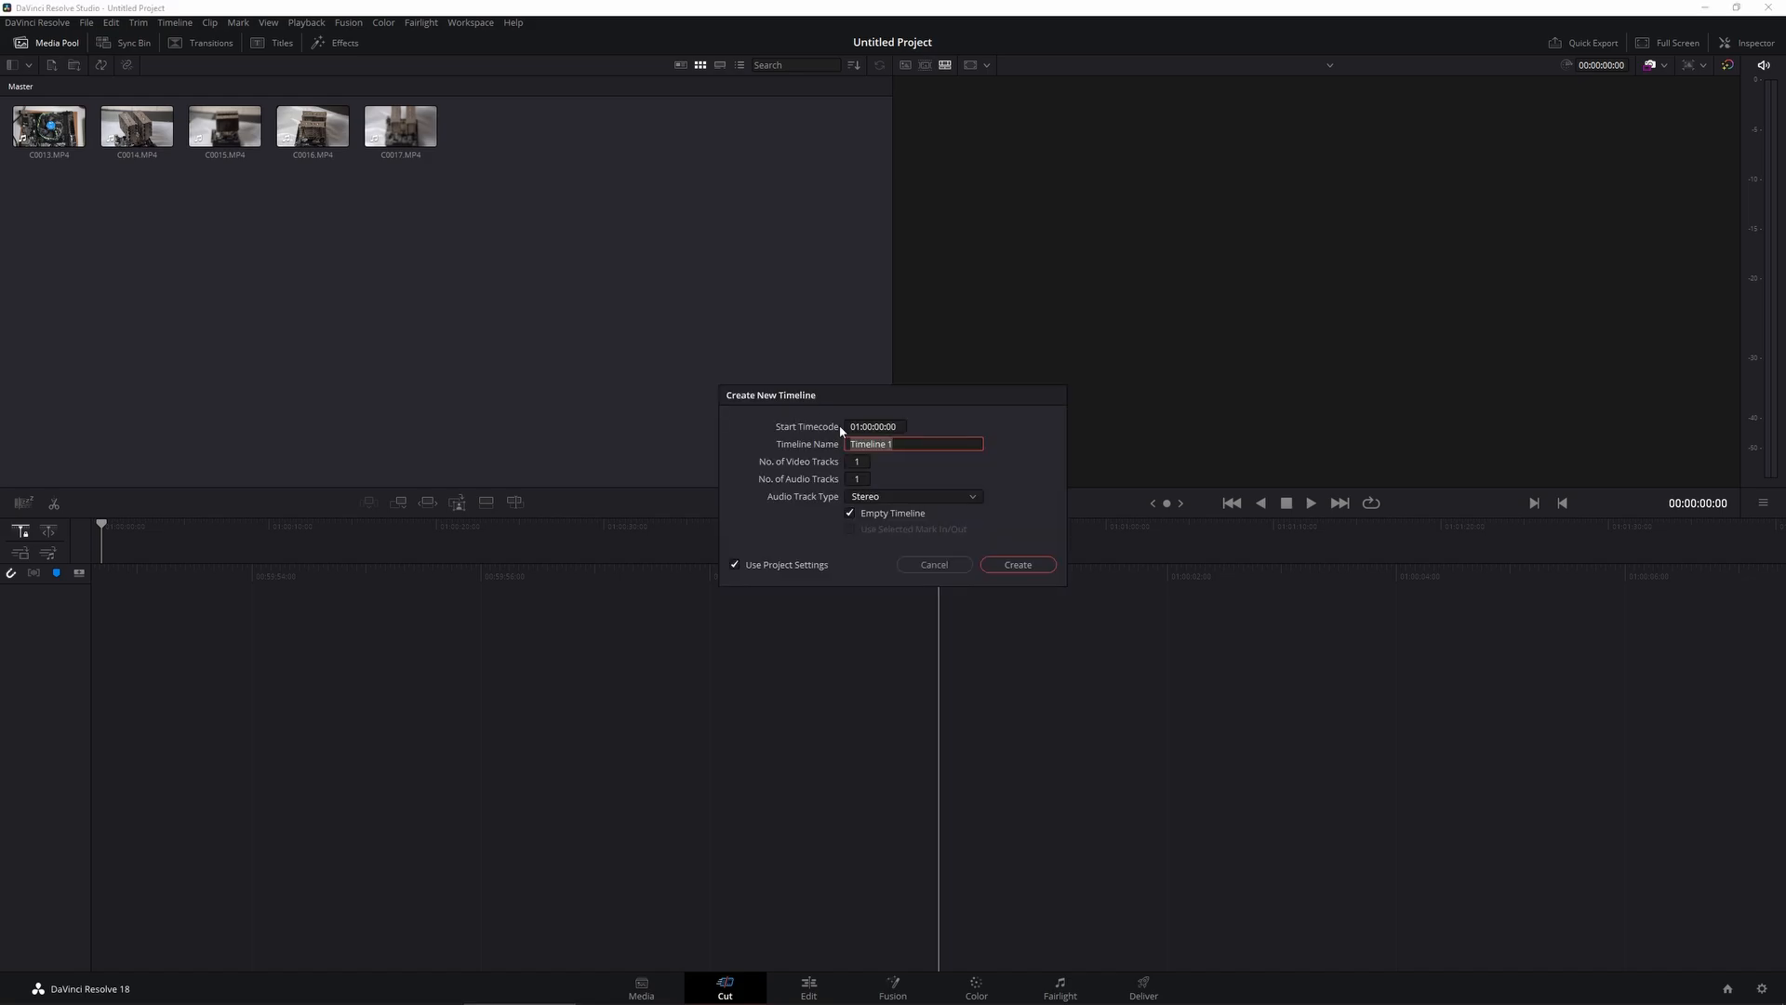
{"action": "key", "text": "Return"}
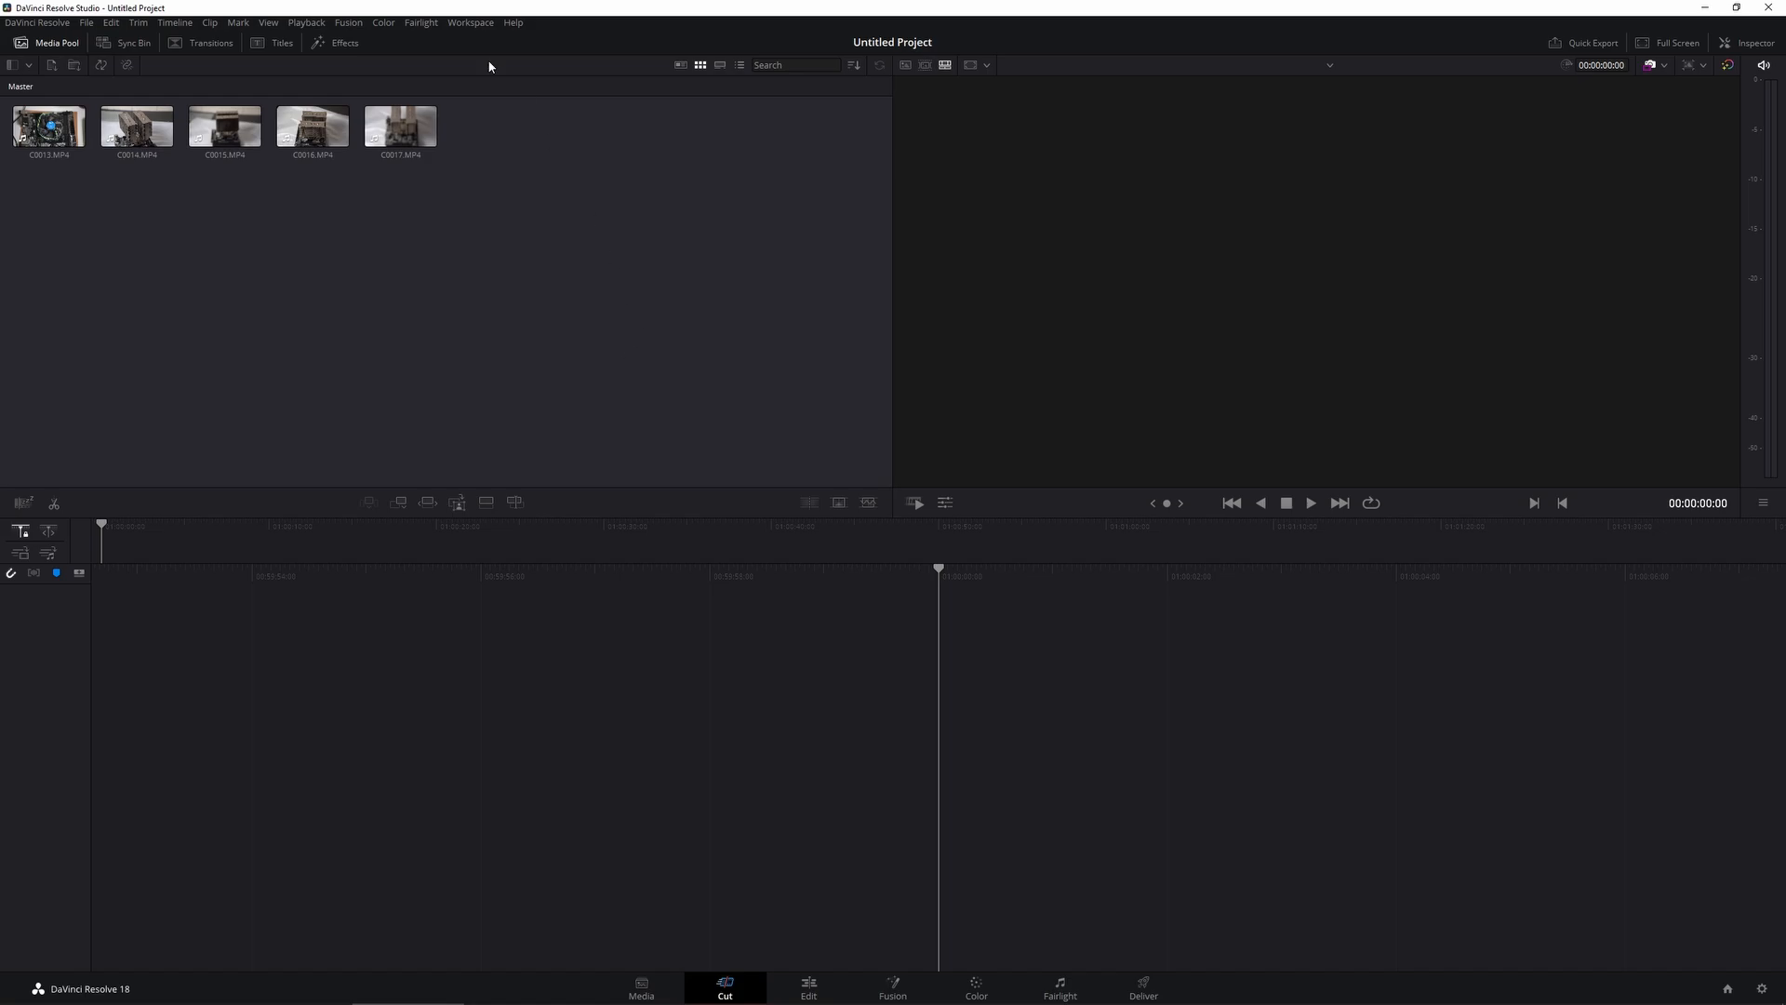
{"action": "left_click", "coordinate": [85, 23]}
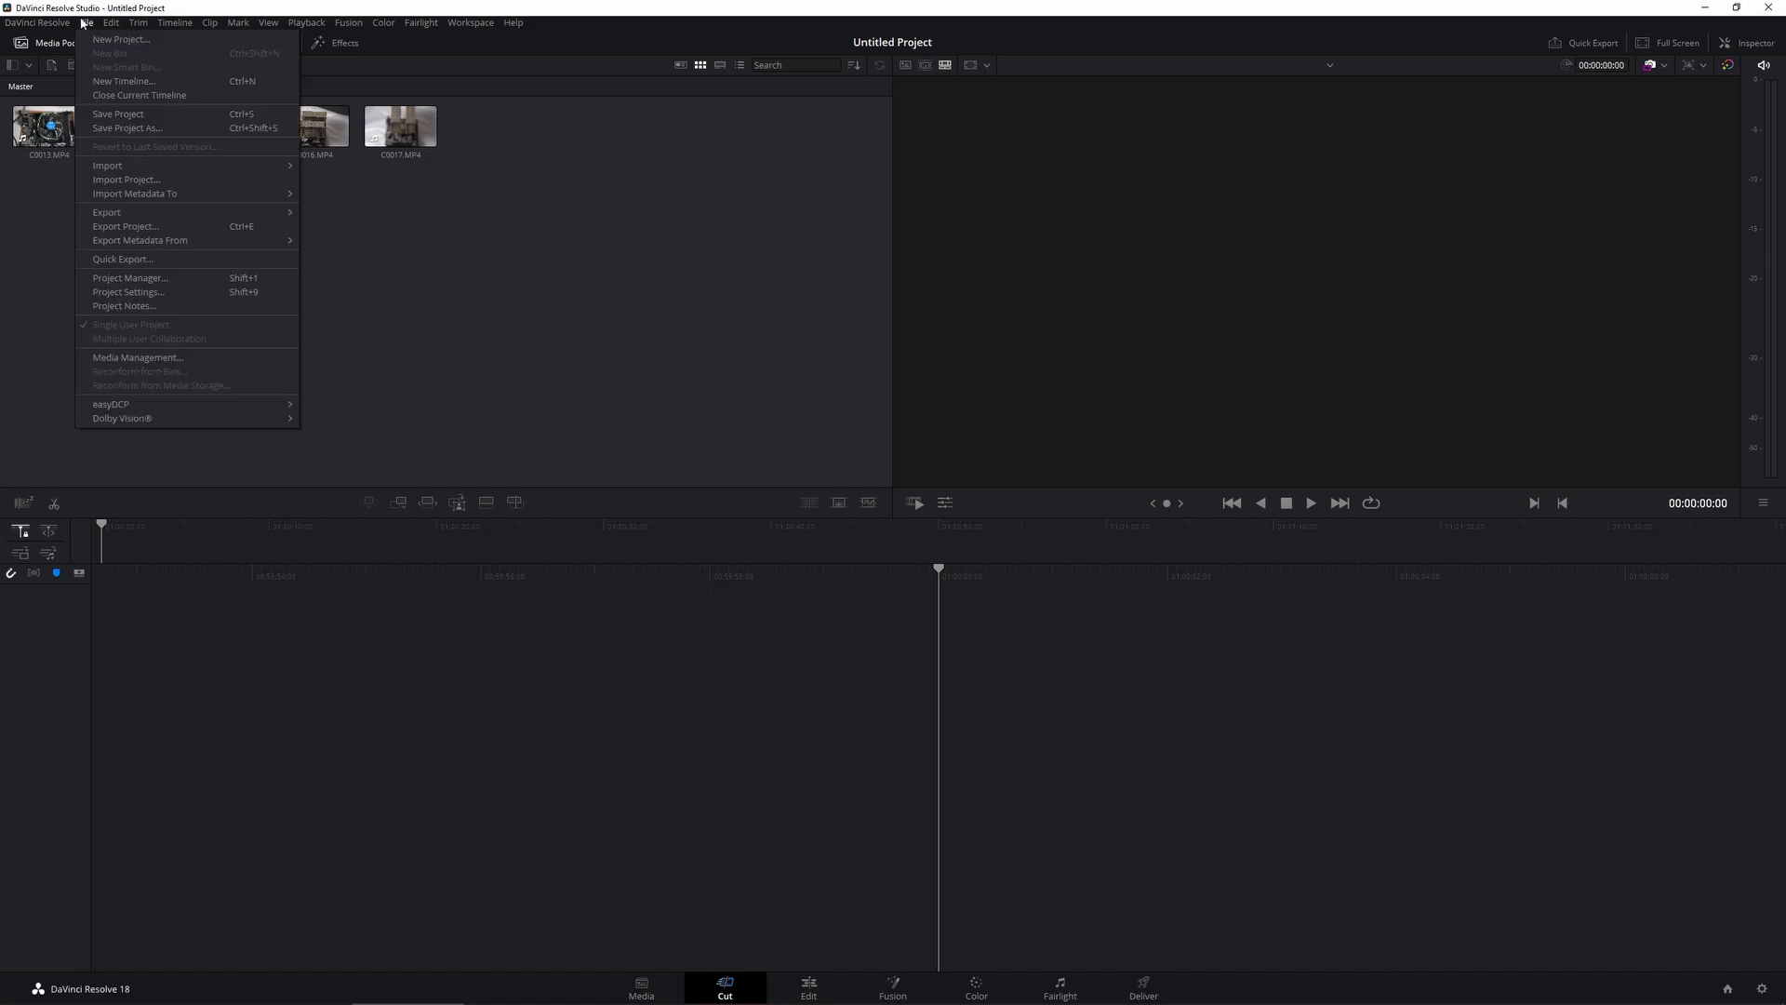
{"action": "left_click", "coordinate": [130, 82]}
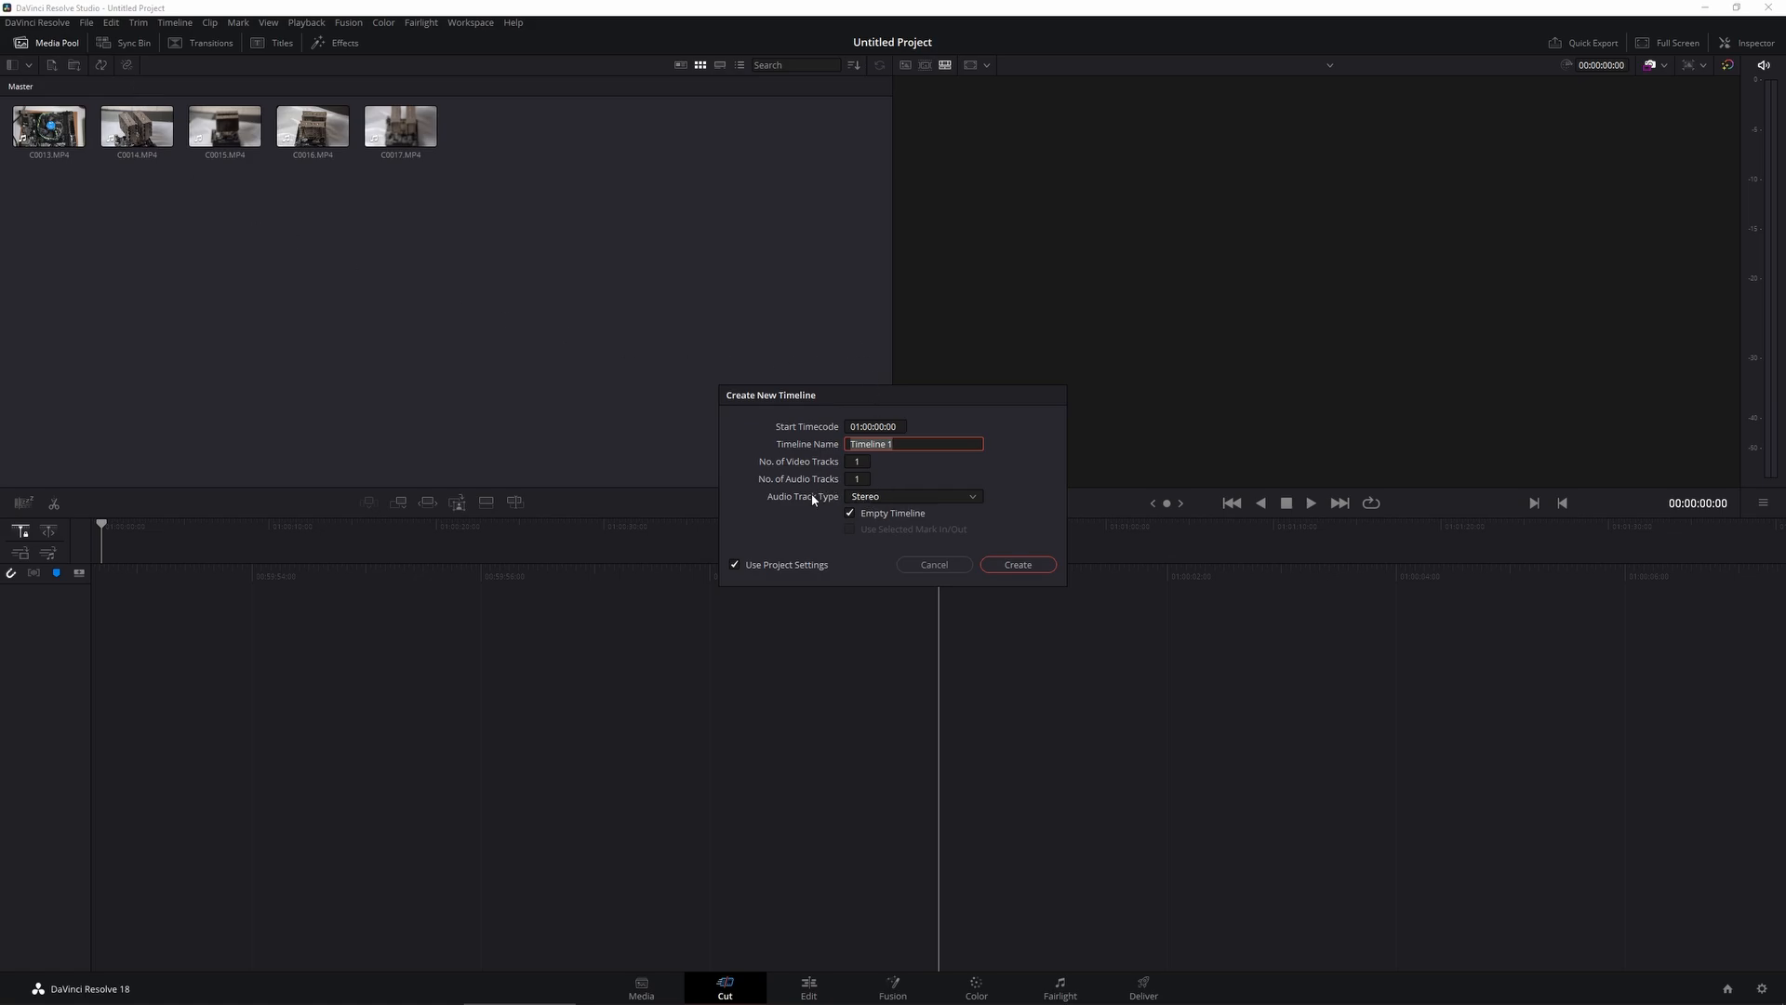
{"action": "left_click", "coordinate": [734, 565]}
{"action": "left_click", "coordinate": [850, 430]}
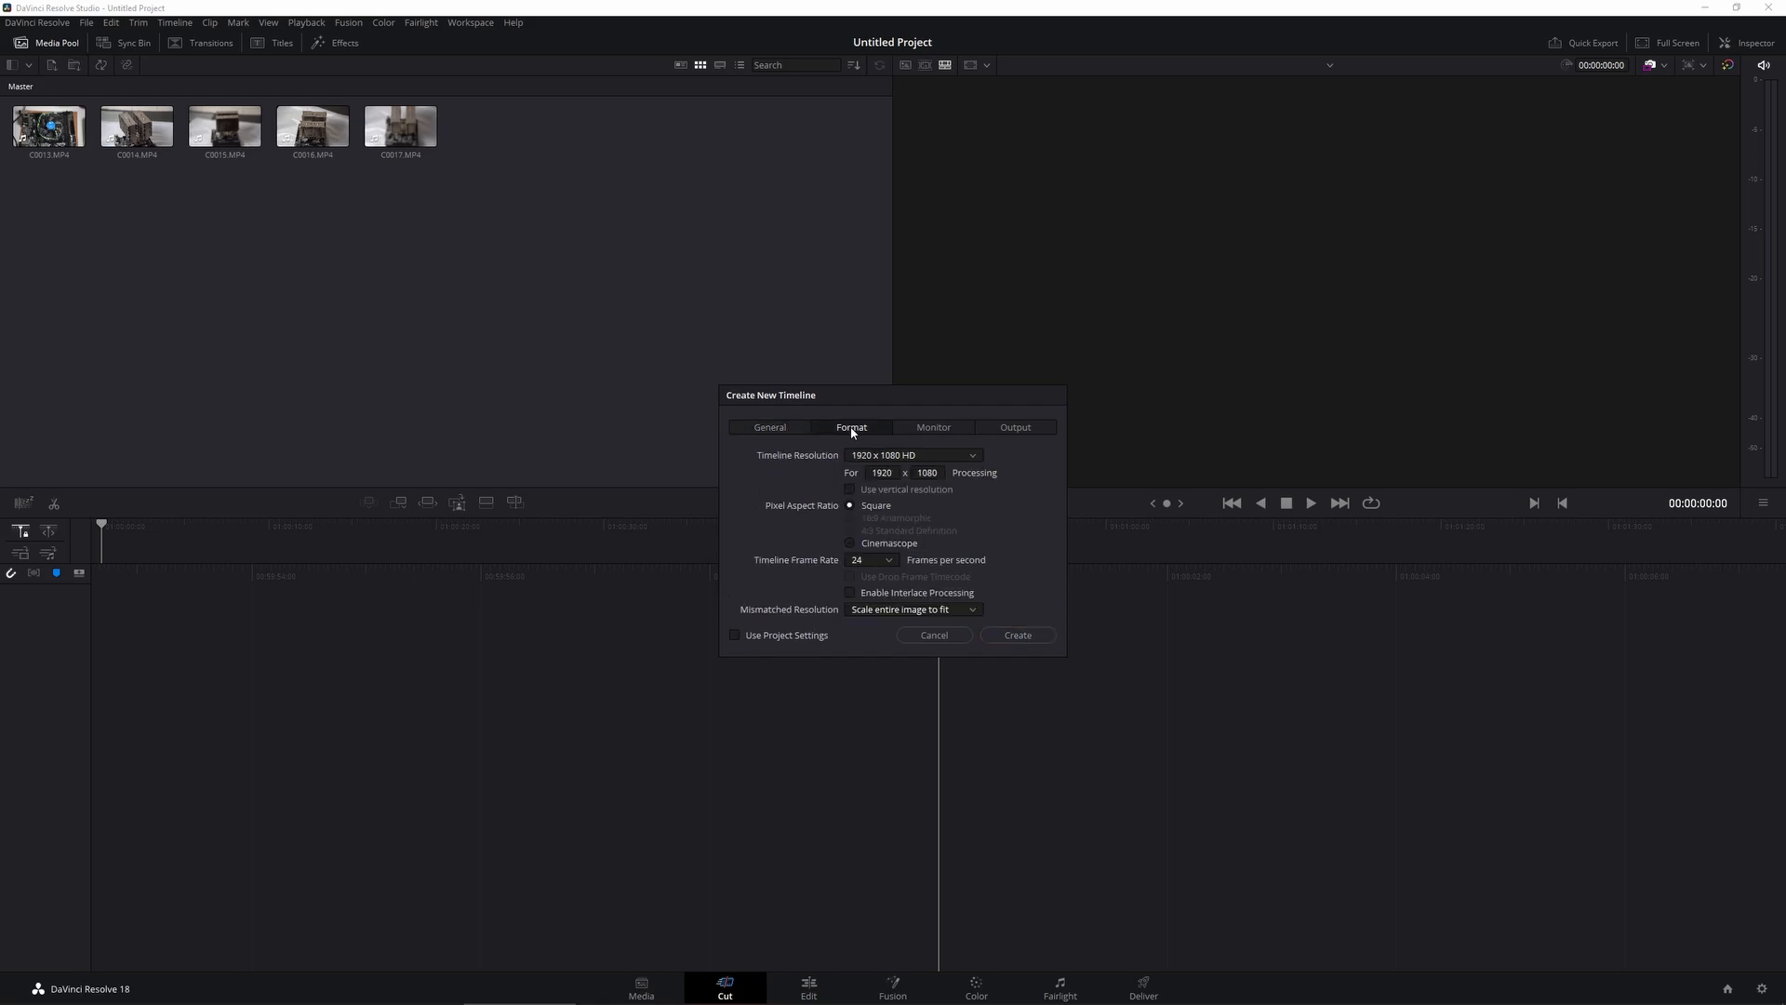
{"action": "left_click", "coordinate": [882, 559]}
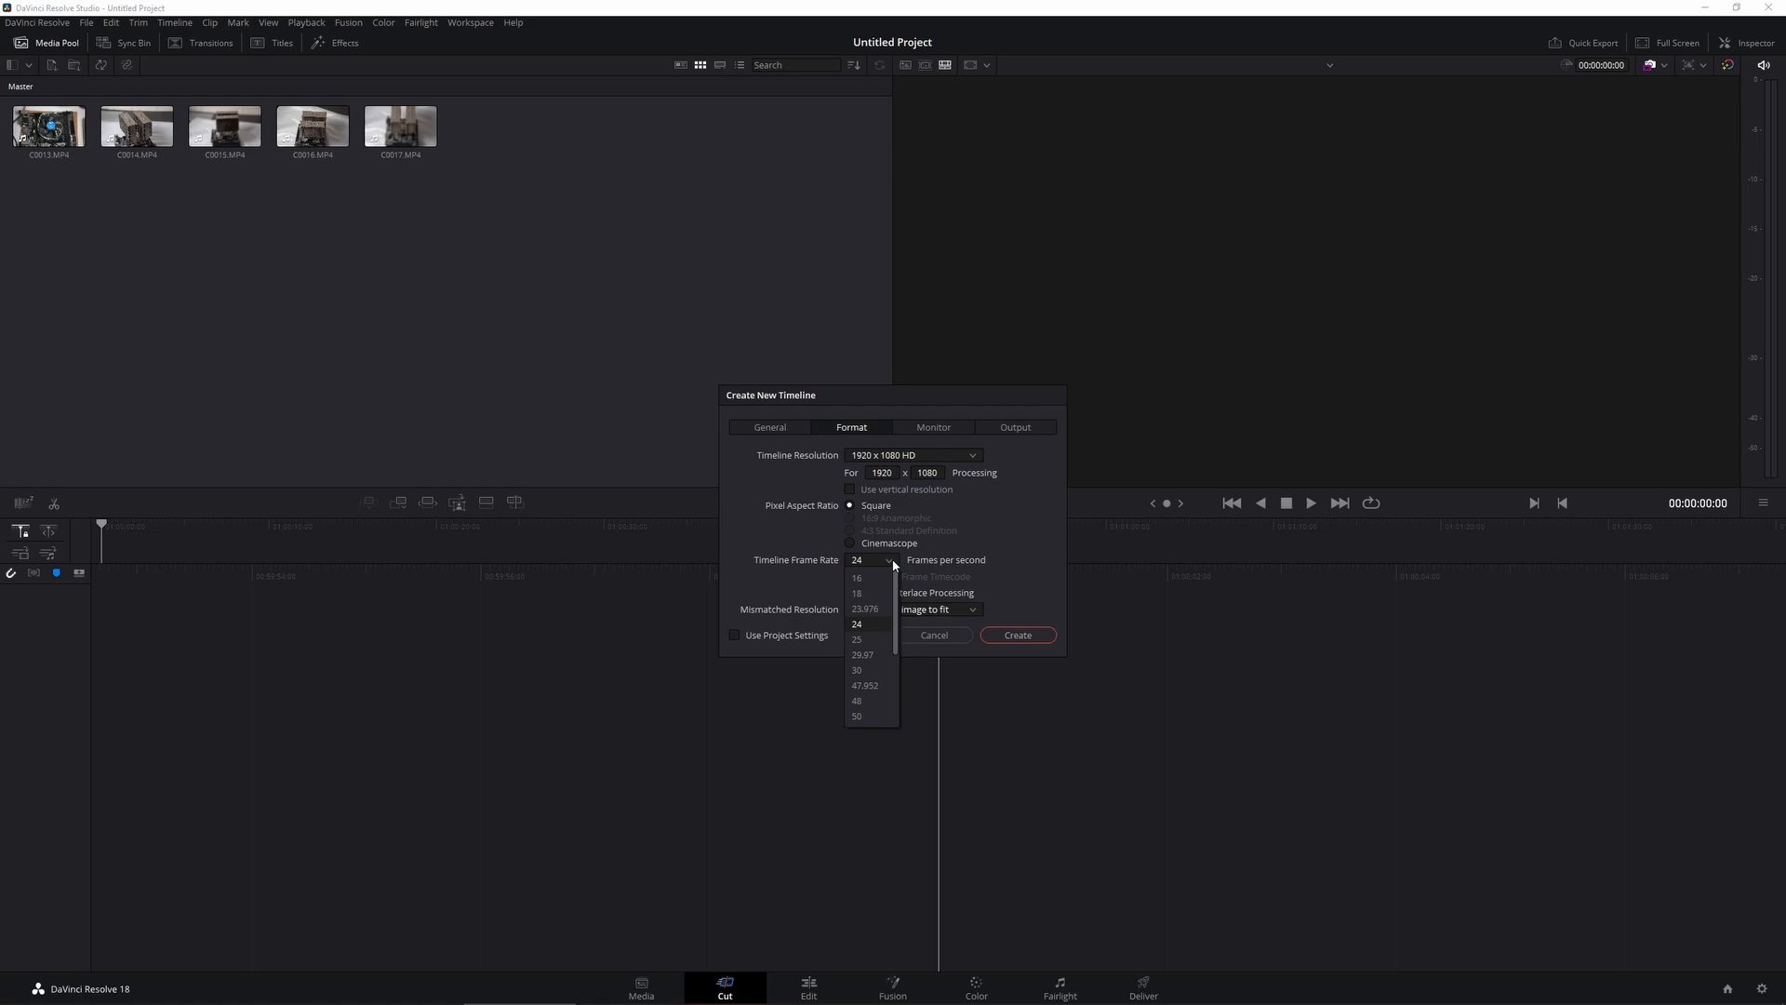
{"action": "scroll", "coordinate": [883, 600], "scroll_direction": "down", "scroll_amount": 3}
{"action": "left_click", "coordinate": [874, 624]}
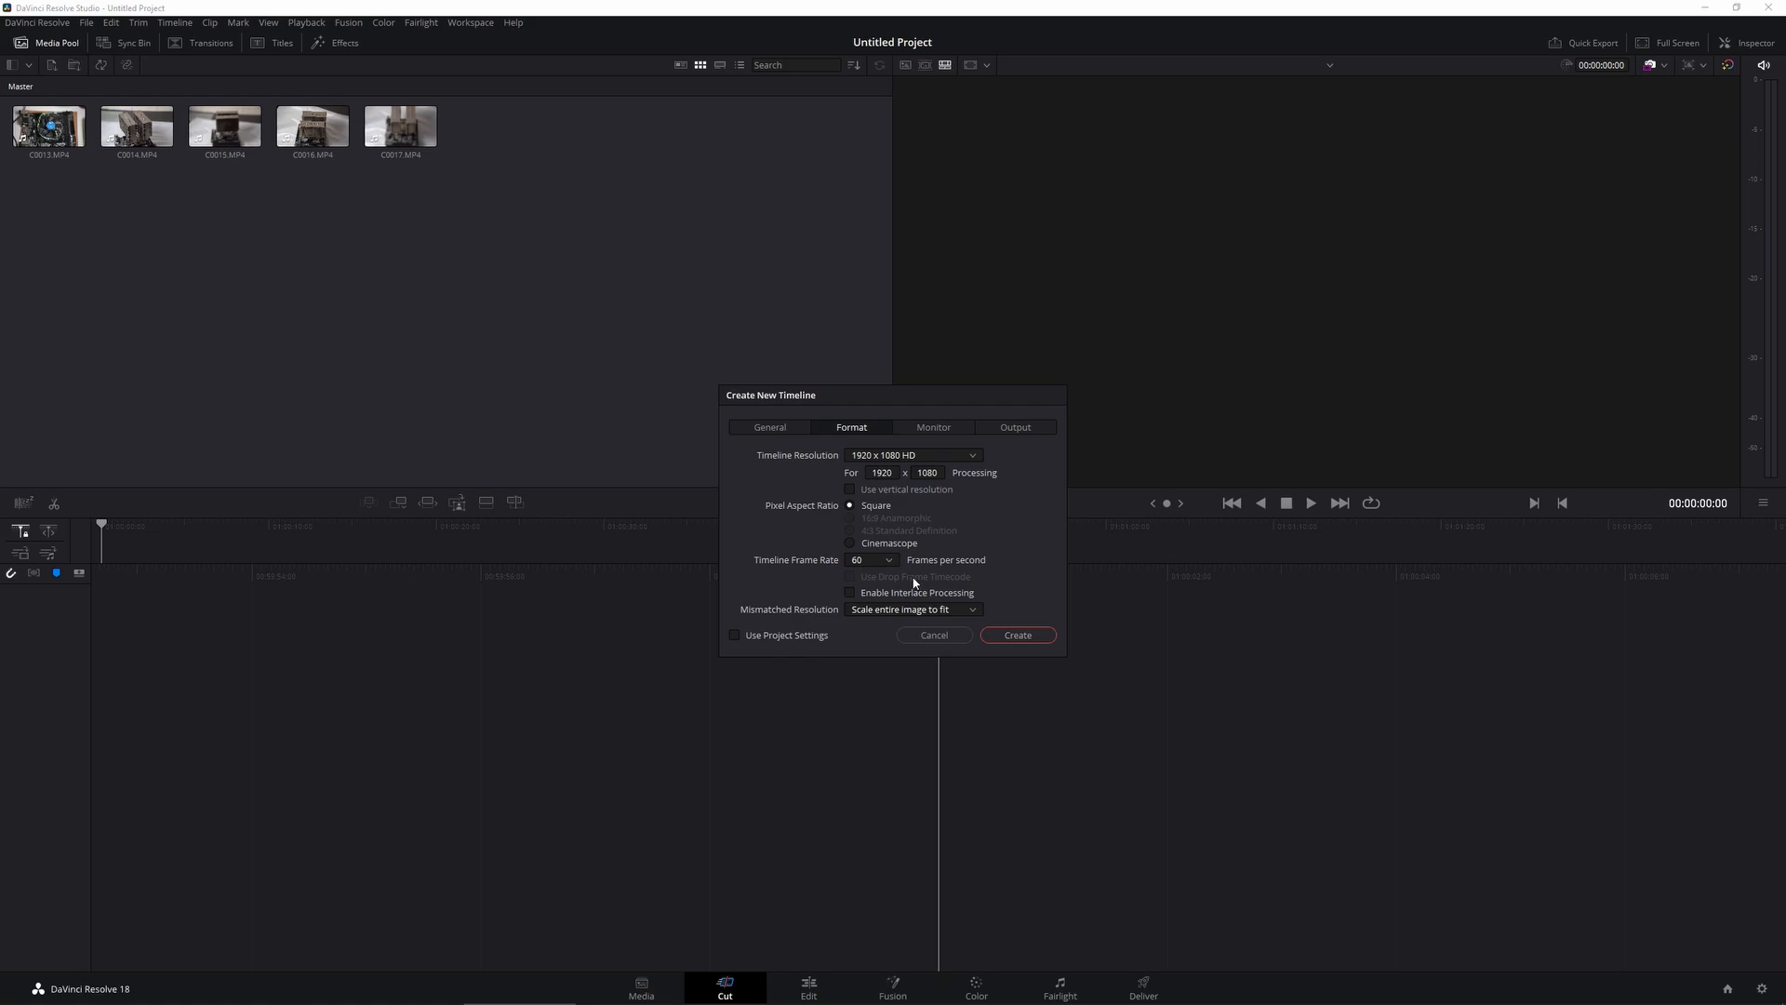
{"action": "left_click", "coordinate": [1010, 634]}
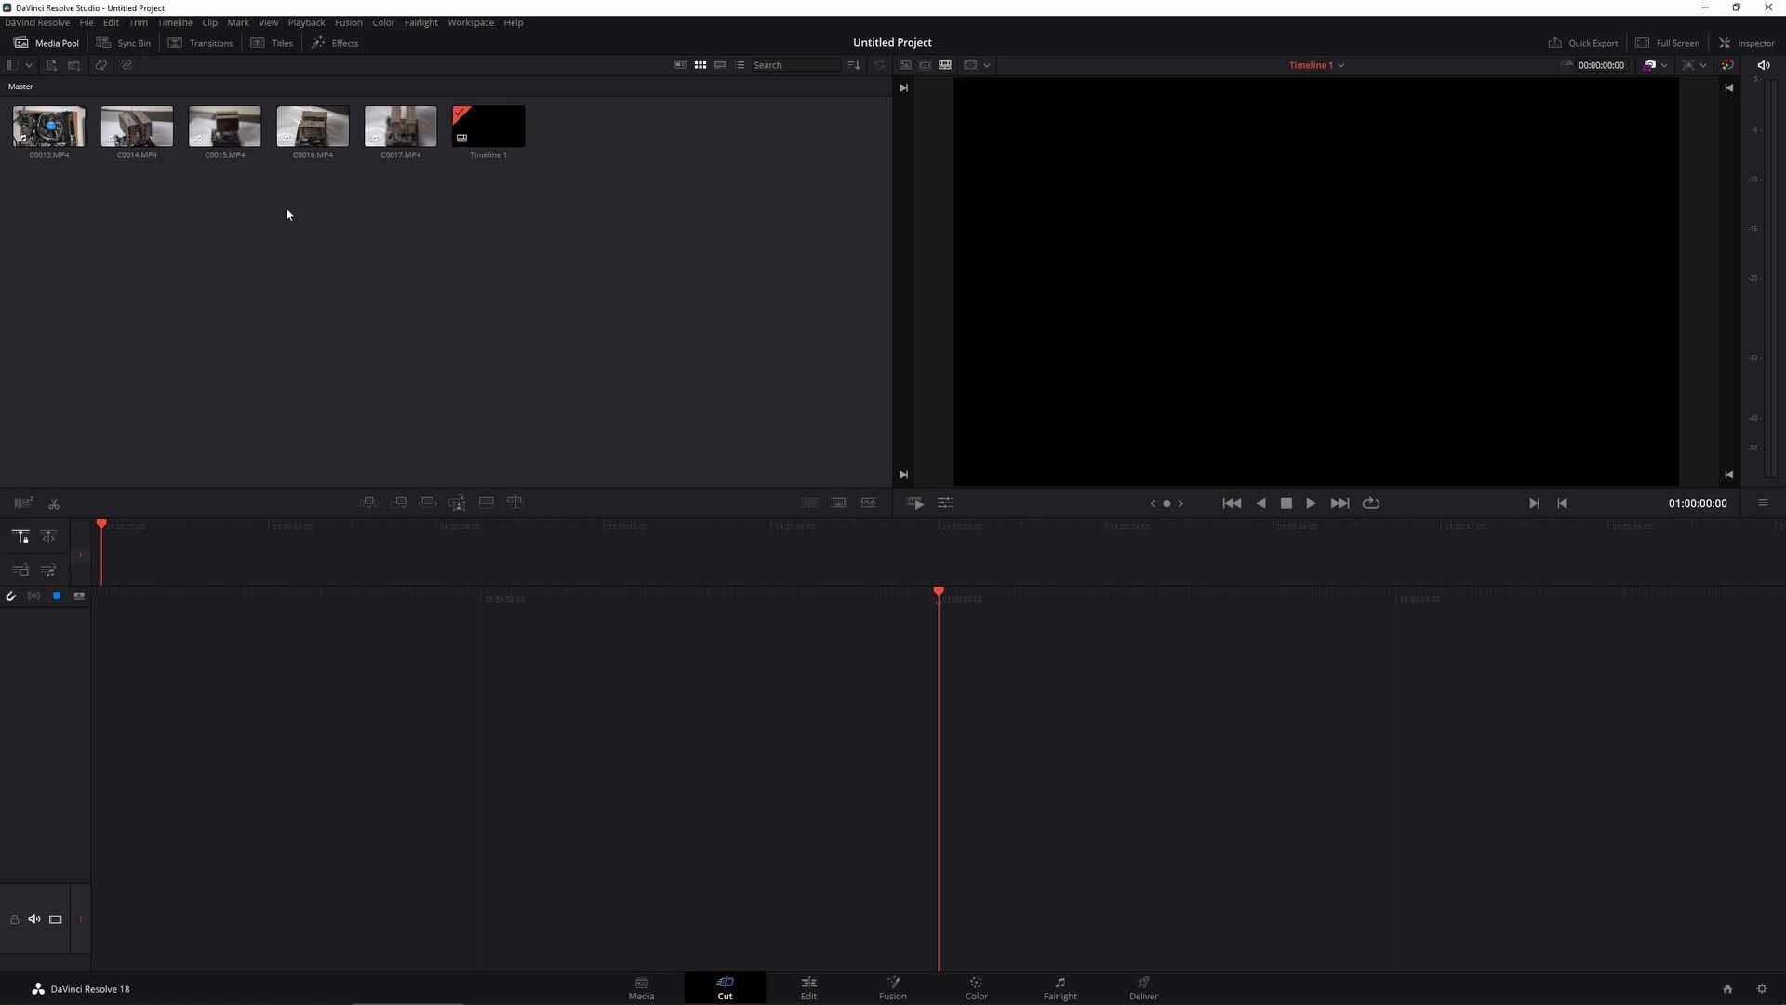
Step: Place the clip C0013.MP4 from the media pool at the start of the timeline
{"action": "left_click_drag", "start_coordinate": [426, 220], "coordinate": [20, 161]}
{"action": "left_click", "coordinate": [114, 247]}
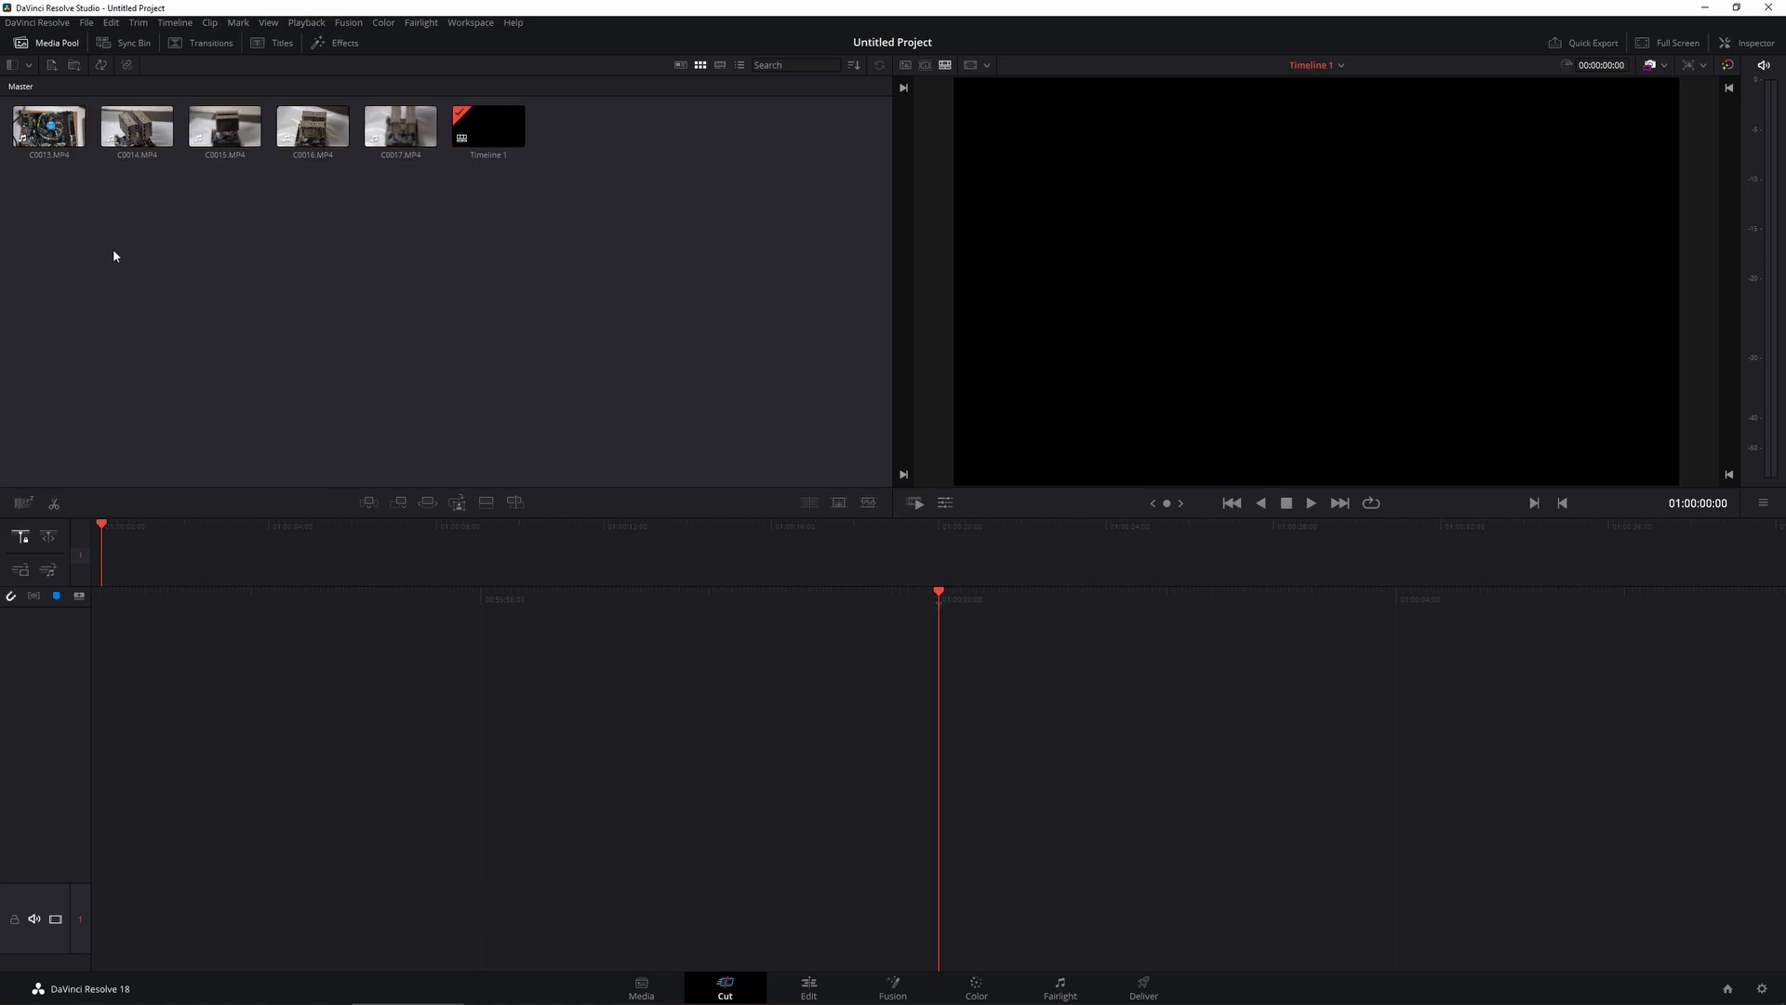
{"action": "left_click", "coordinate": [61, 159]}
{"action": "left_click", "coordinate": [727, 354]}
{"action": "left_click_drag", "start_coordinate": [54, 140], "coordinate": [1018, 732]}
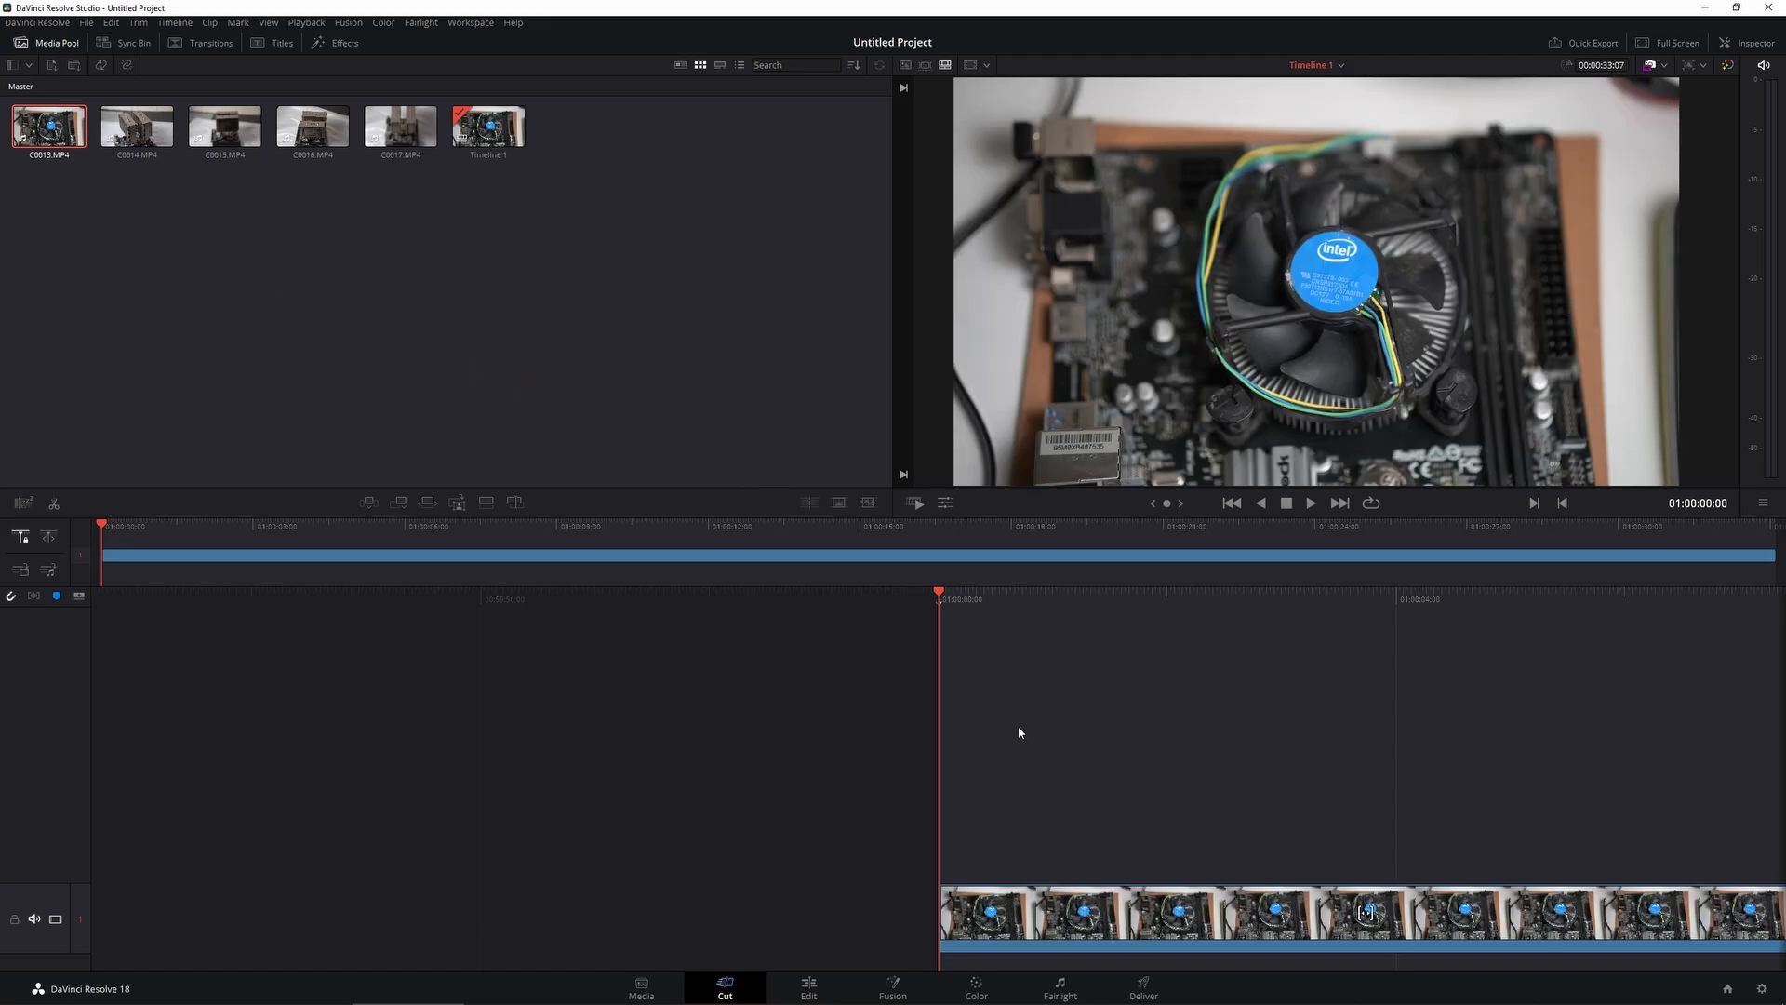
Step: Switch to the Edit page and save the project settings with a timeline resolution of 1280 x 720 HD 720P
{"action": "left_click", "coordinate": [809, 986]}
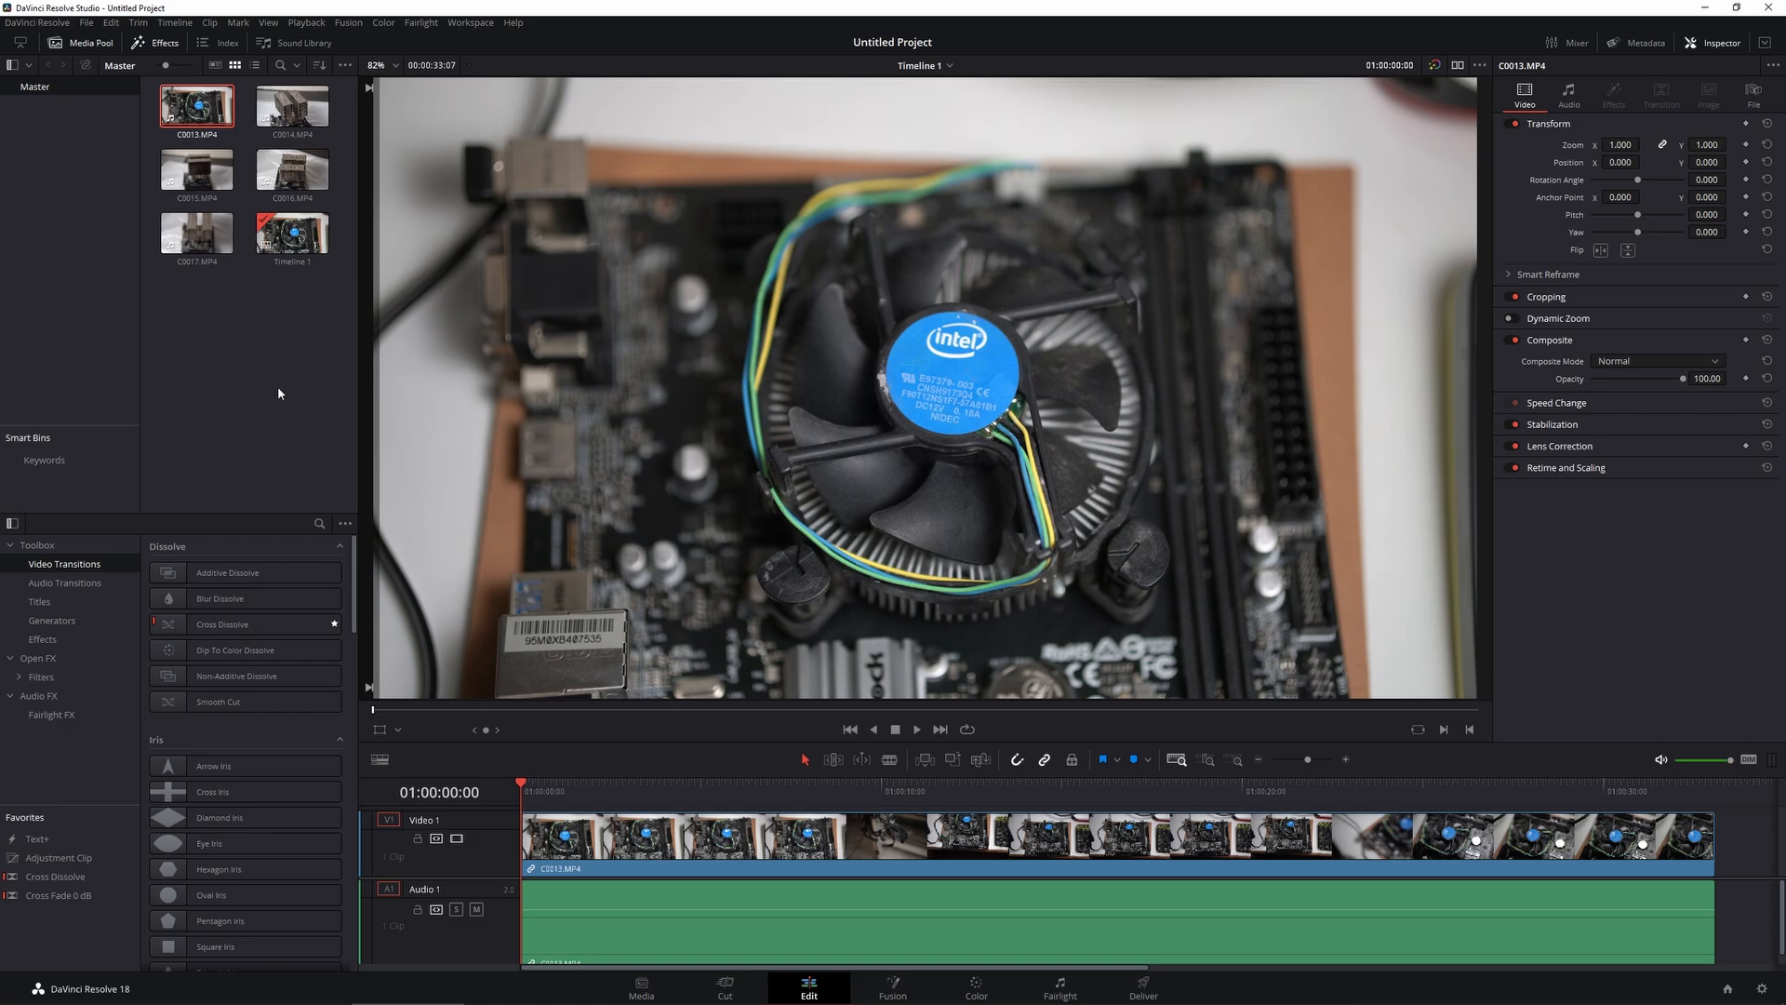
{"action": "left_click", "coordinate": [278, 391]}
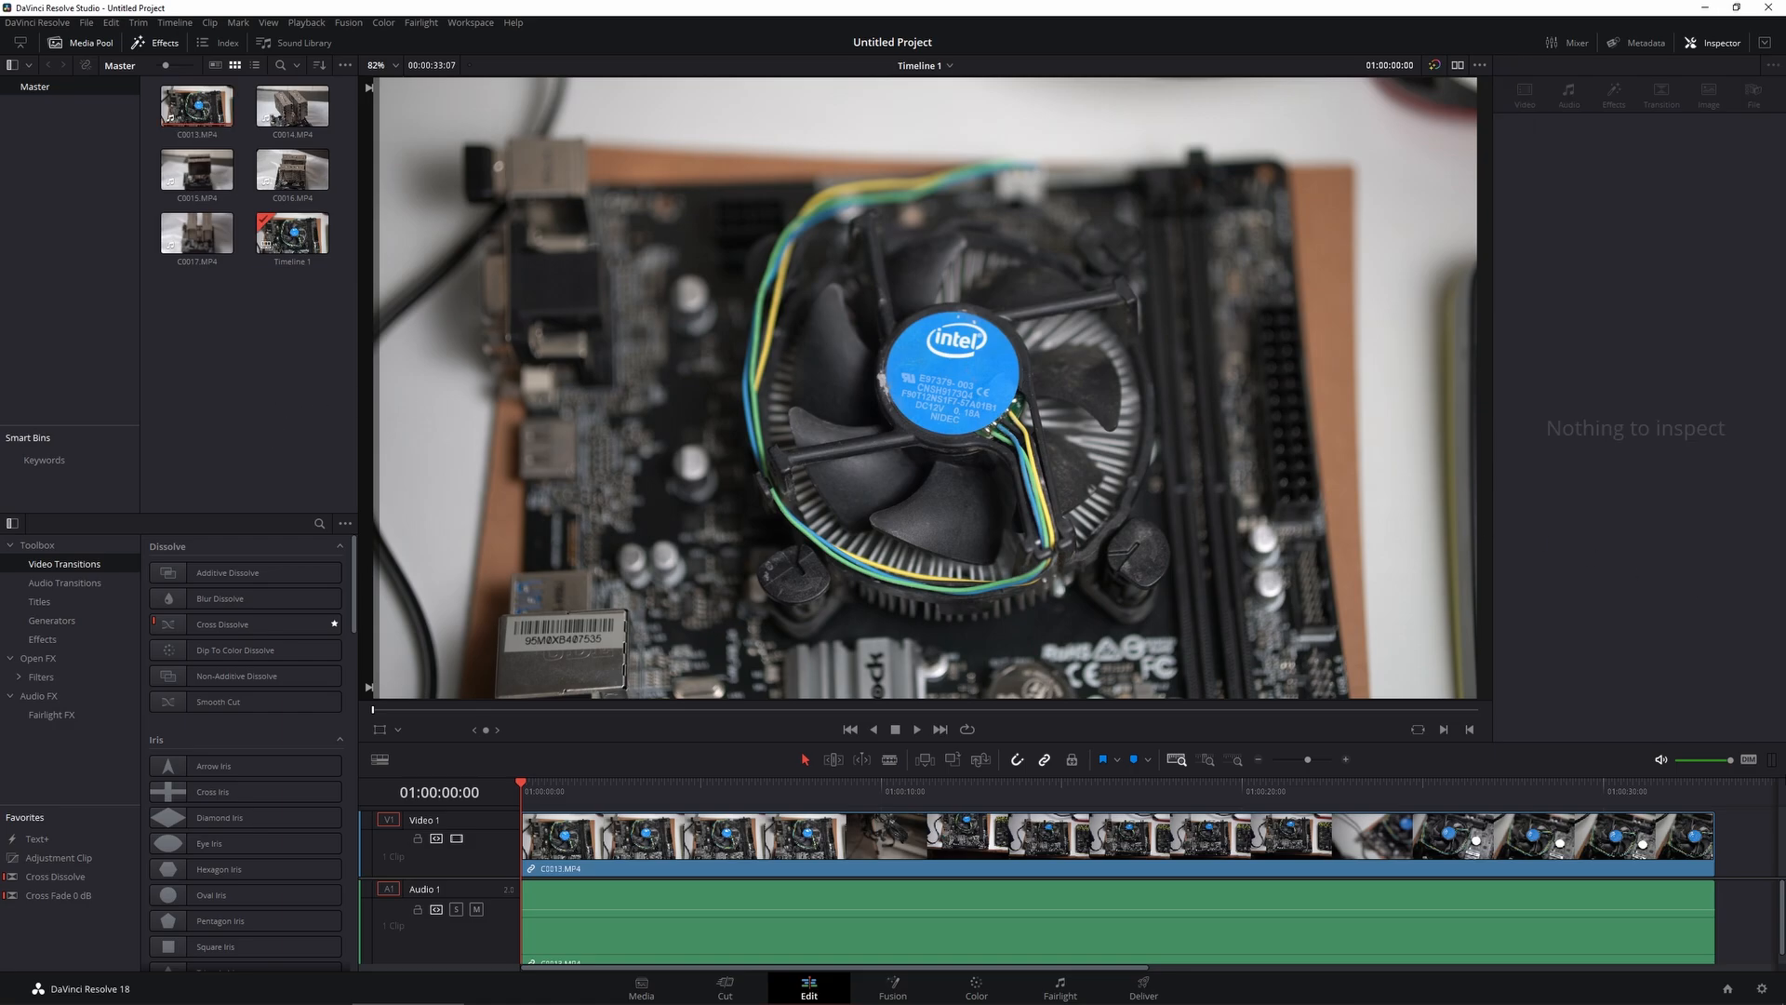
{"action": "left_click", "coordinate": [1762, 988]}
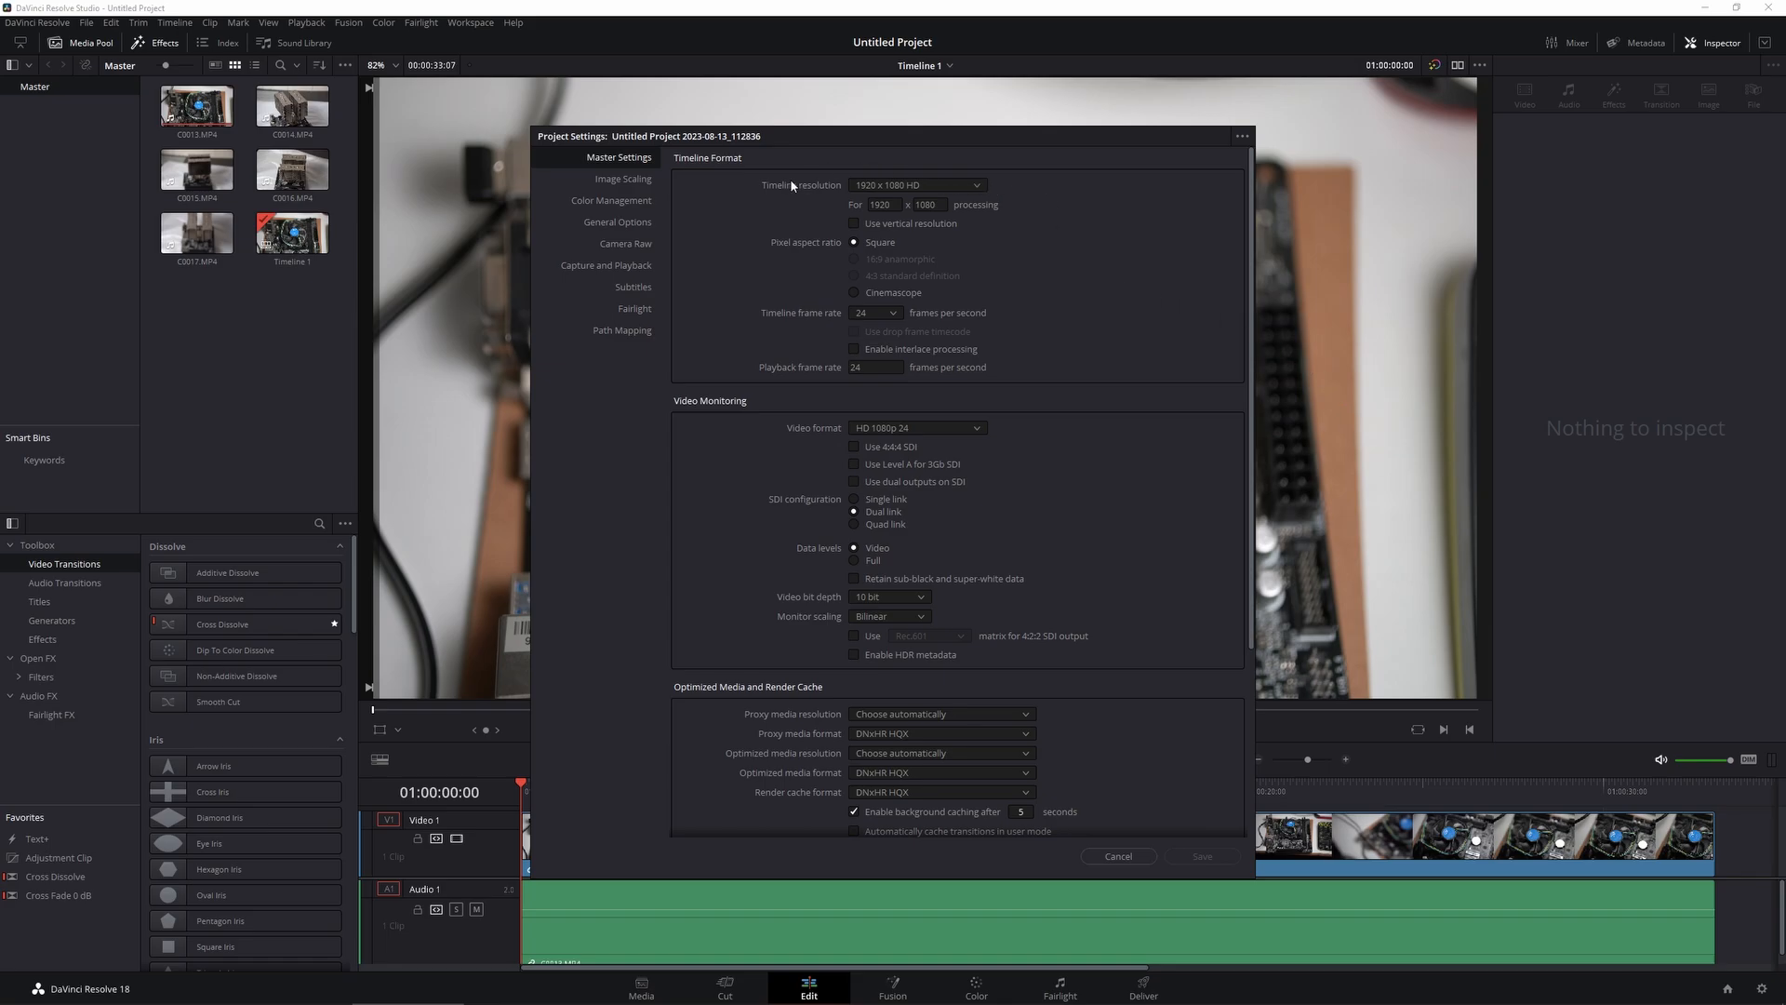
{"action": "left_click", "coordinate": [891, 185]}
{"action": "scroll", "coordinate": [901, 228], "scroll_direction": "up", "scroll_amount": 5}
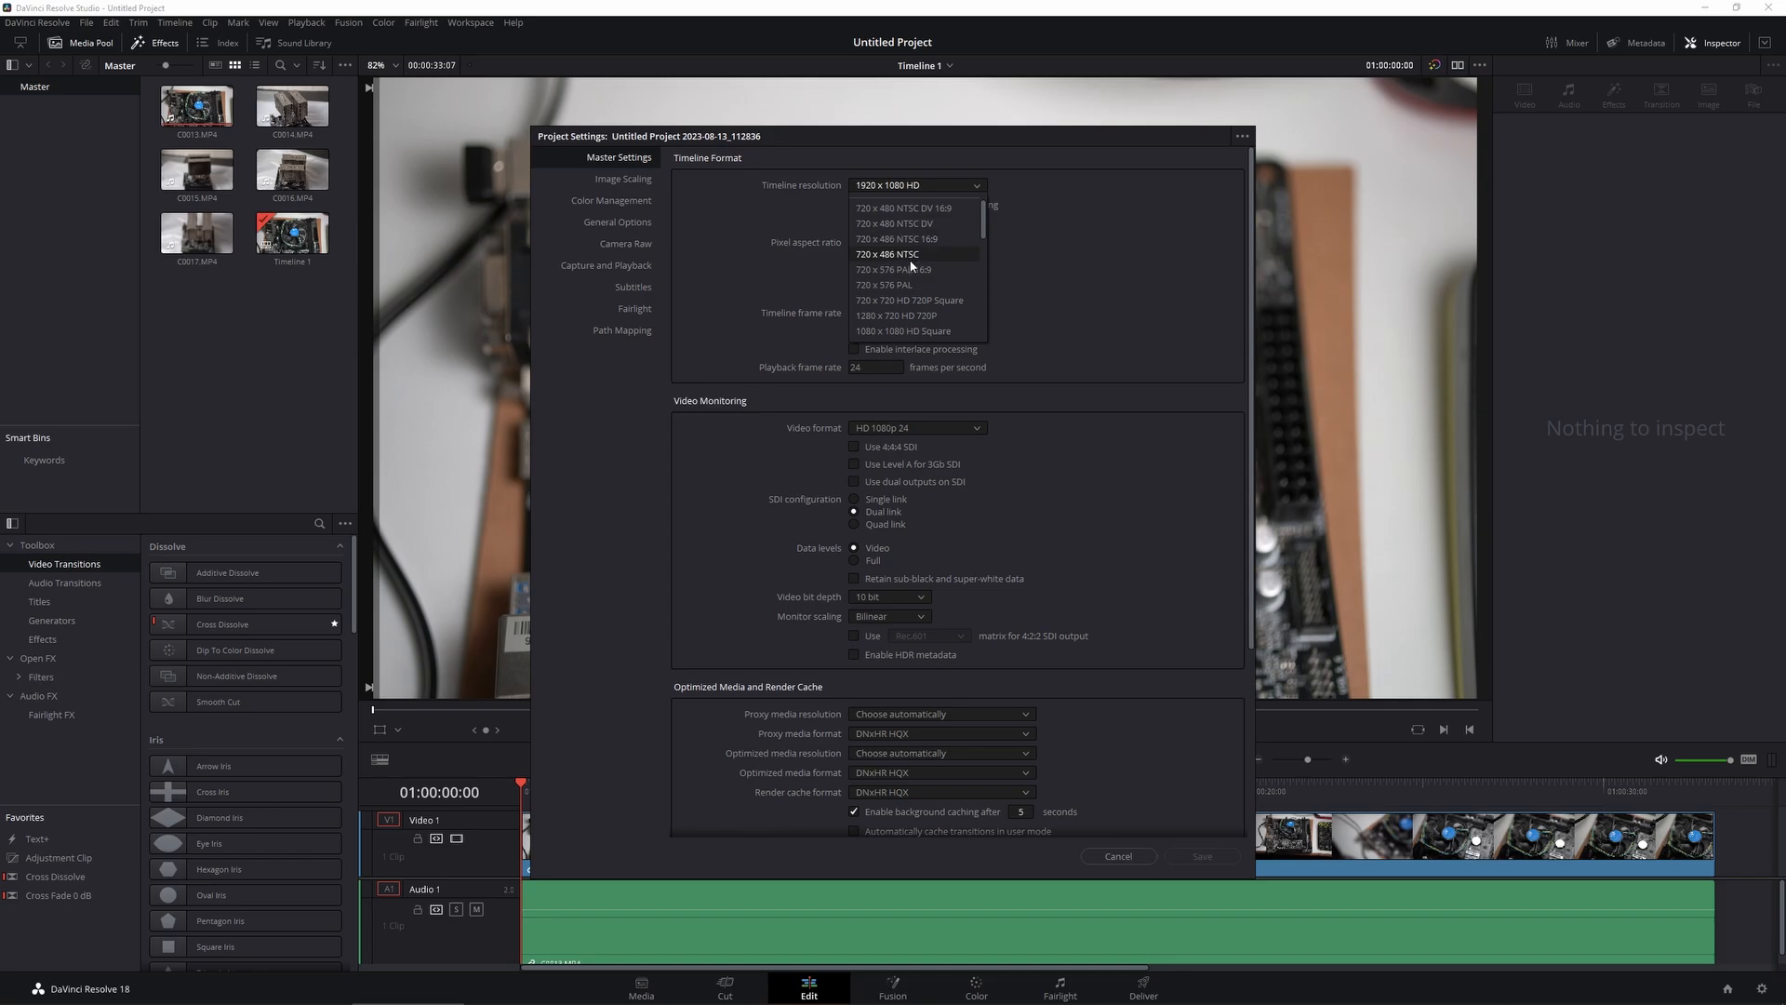
{"action": "left_click", "coordinate": [915, 315]}
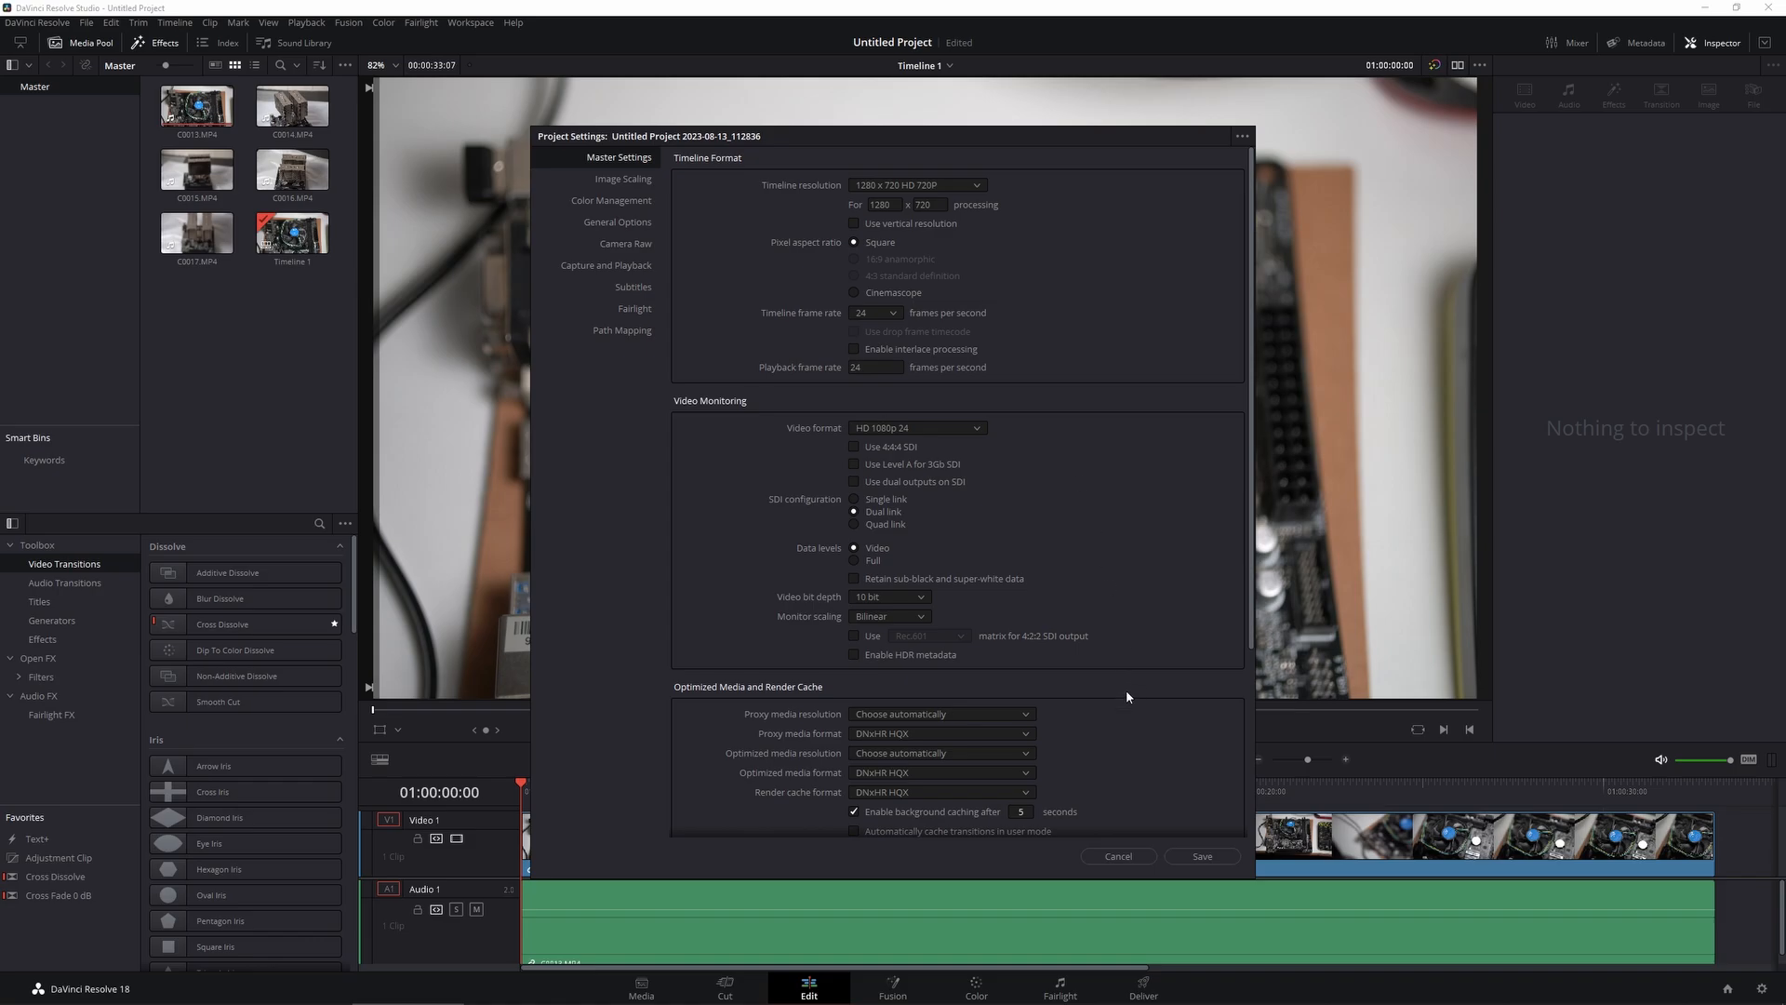
{"action": "left_click", "coordinate": [1203, 856]}
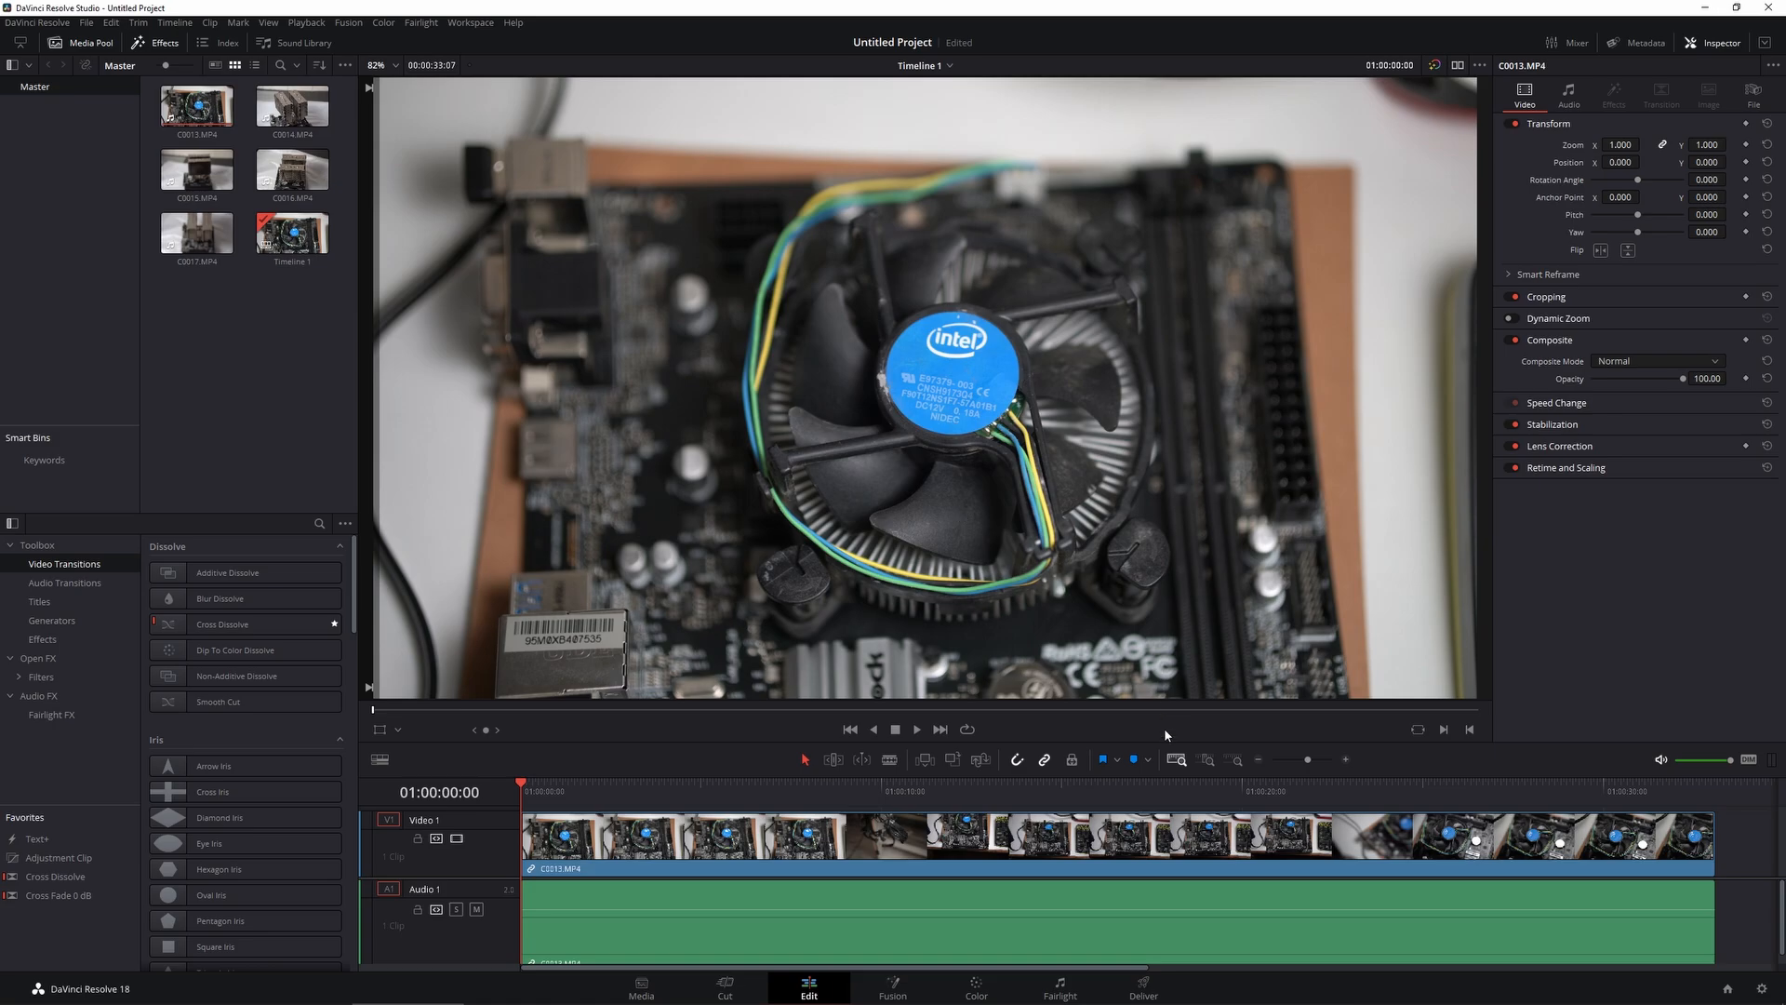
Step: Review the render settings on the Deliver page and play the timeline back on the Edit page
{"action": "left_click", "coordinate": [1143, 988]}
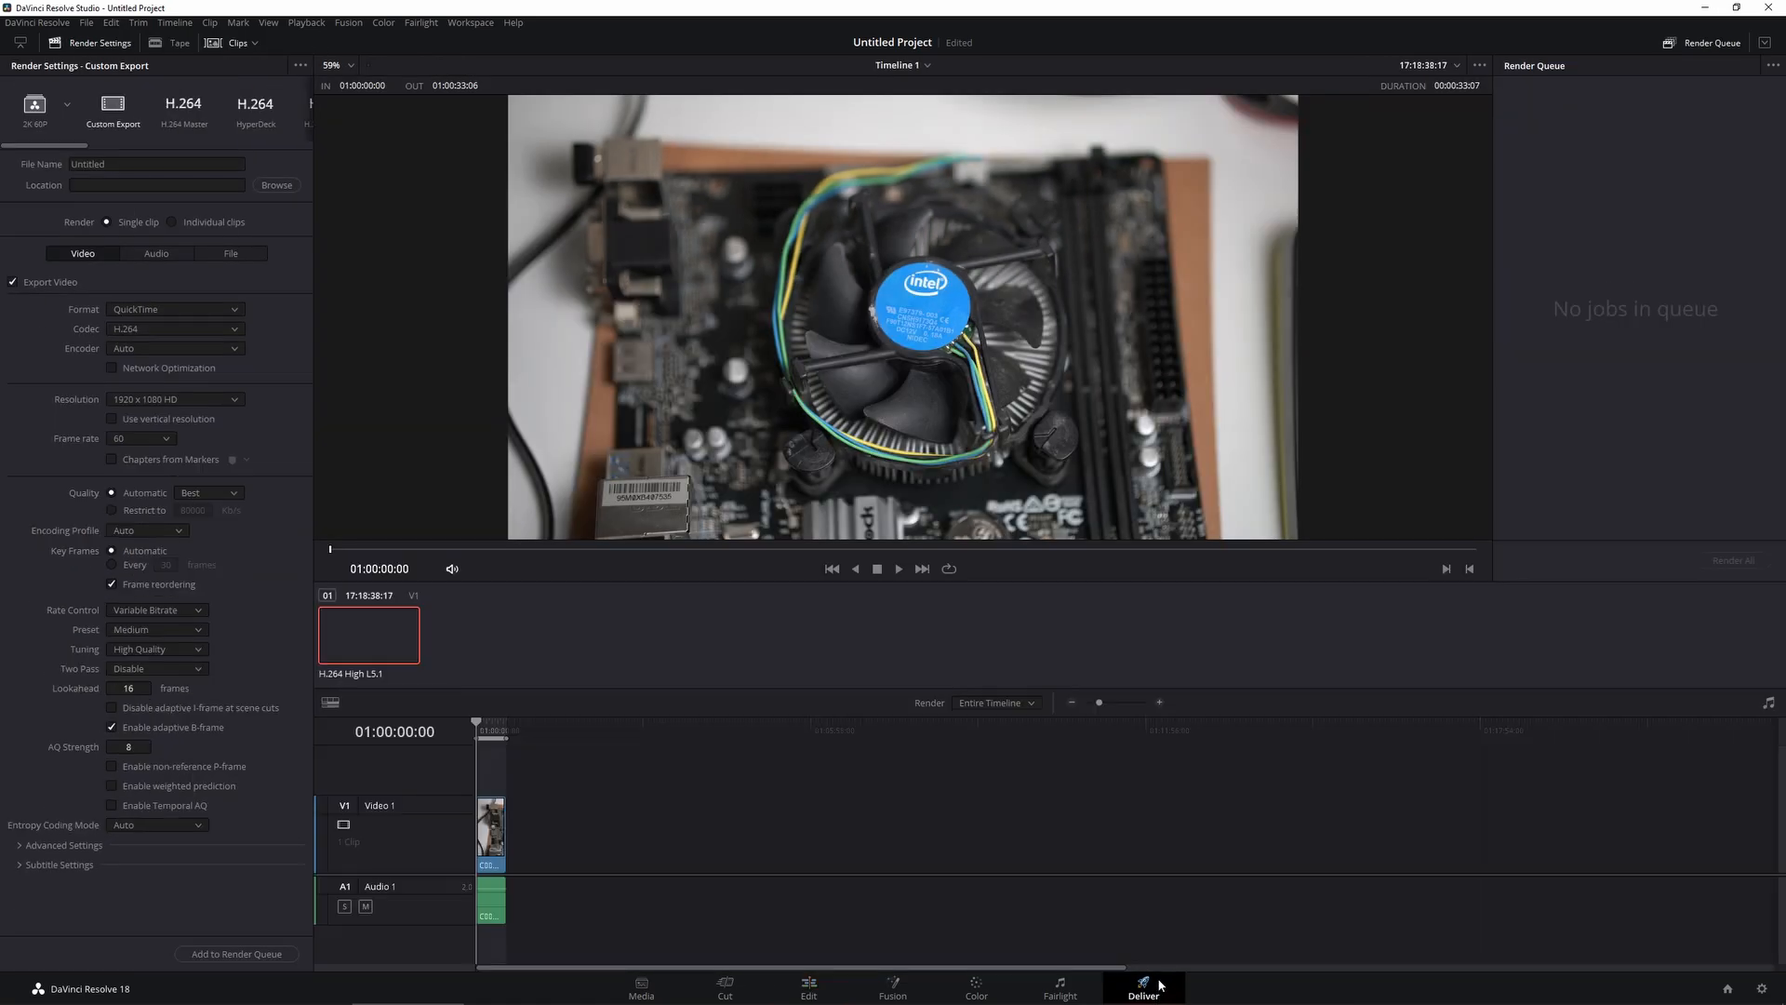
{"action": "left_click", "coordinate": [808, 987]}
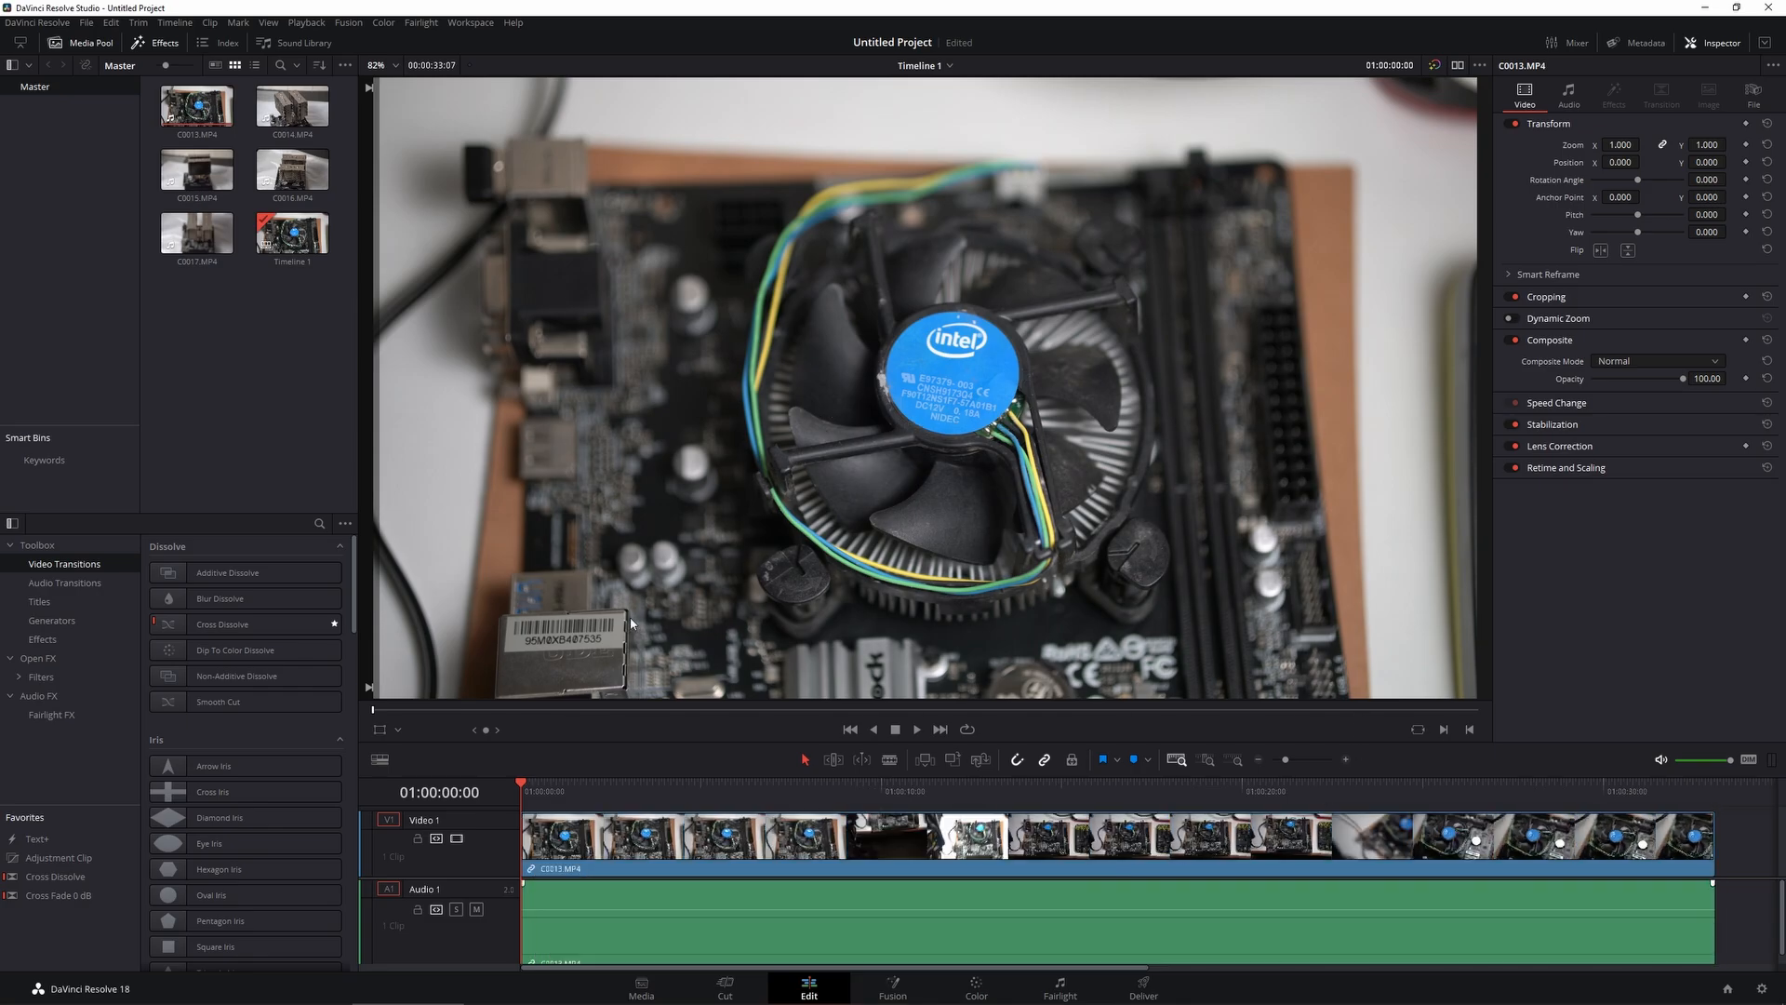
{"action": "left_click_drag", "start_coordinate": [541, 802], "coordinate": [673, 784]}
{"action": "left_click", "coordinate": [917, 729]}
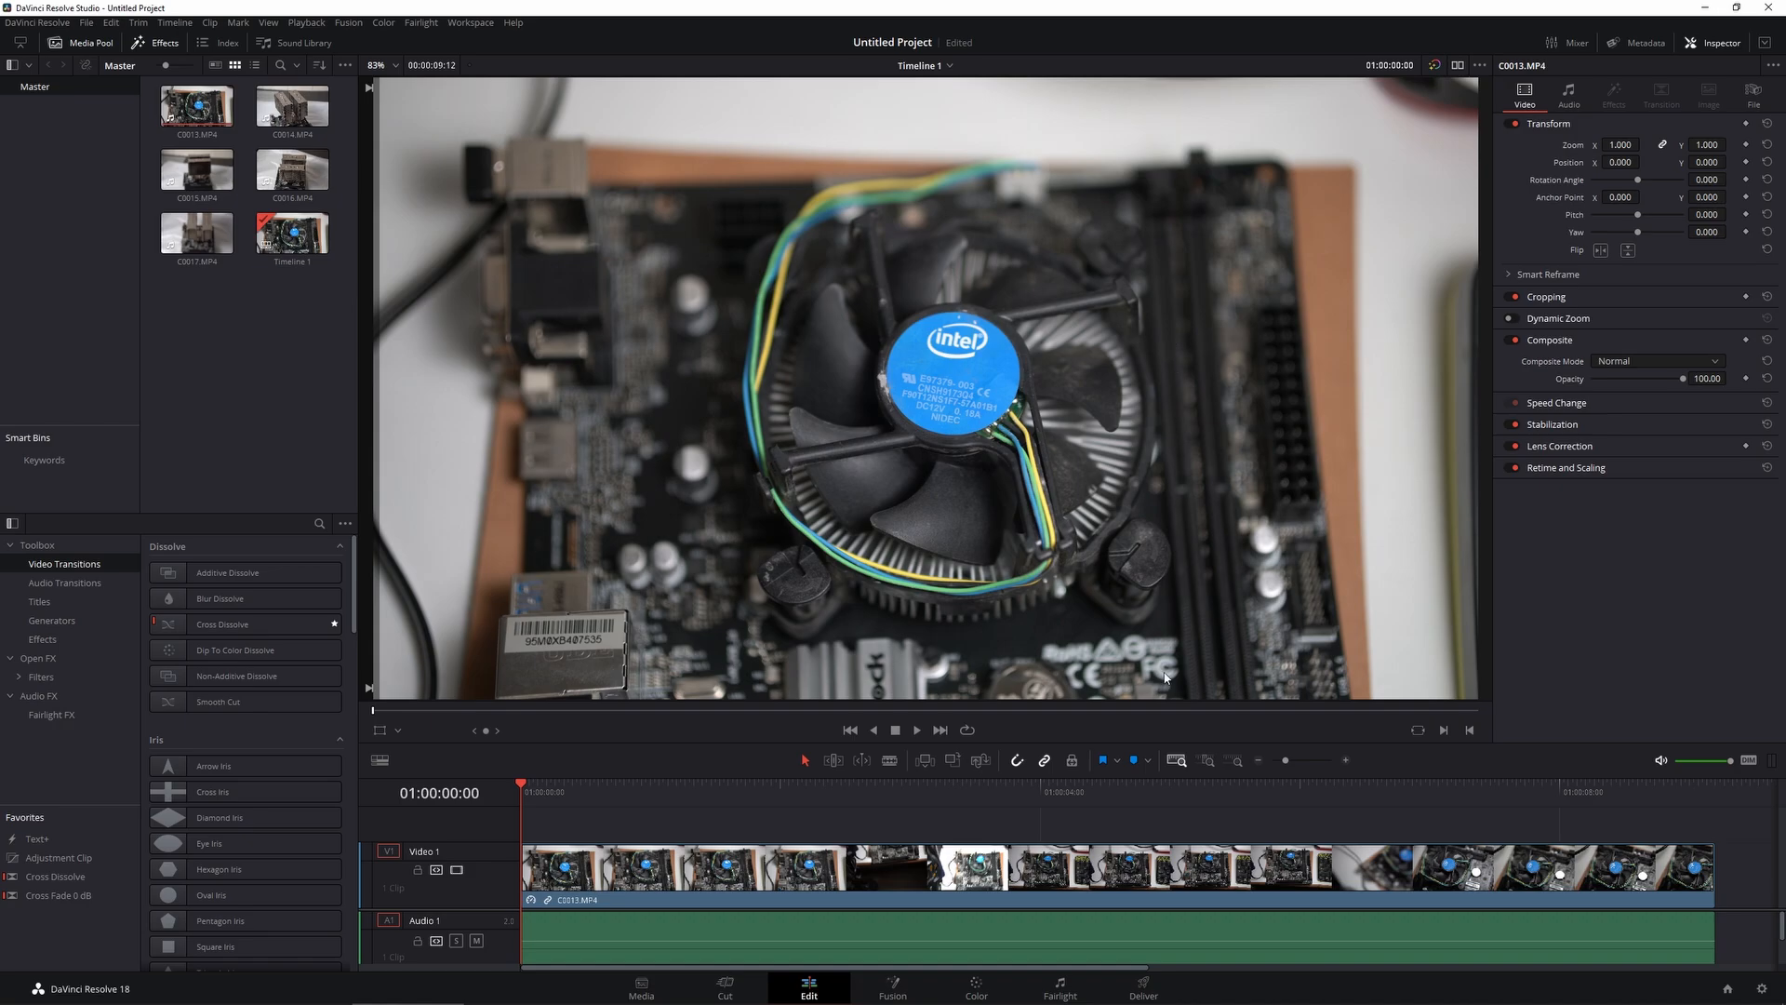
Step: Enlarge the timeline area and add three empty video tracks above Video 1
{"action": "left_click_drag", "start_coordinate": [1164, 776], "coordinate": [1152, 428]}
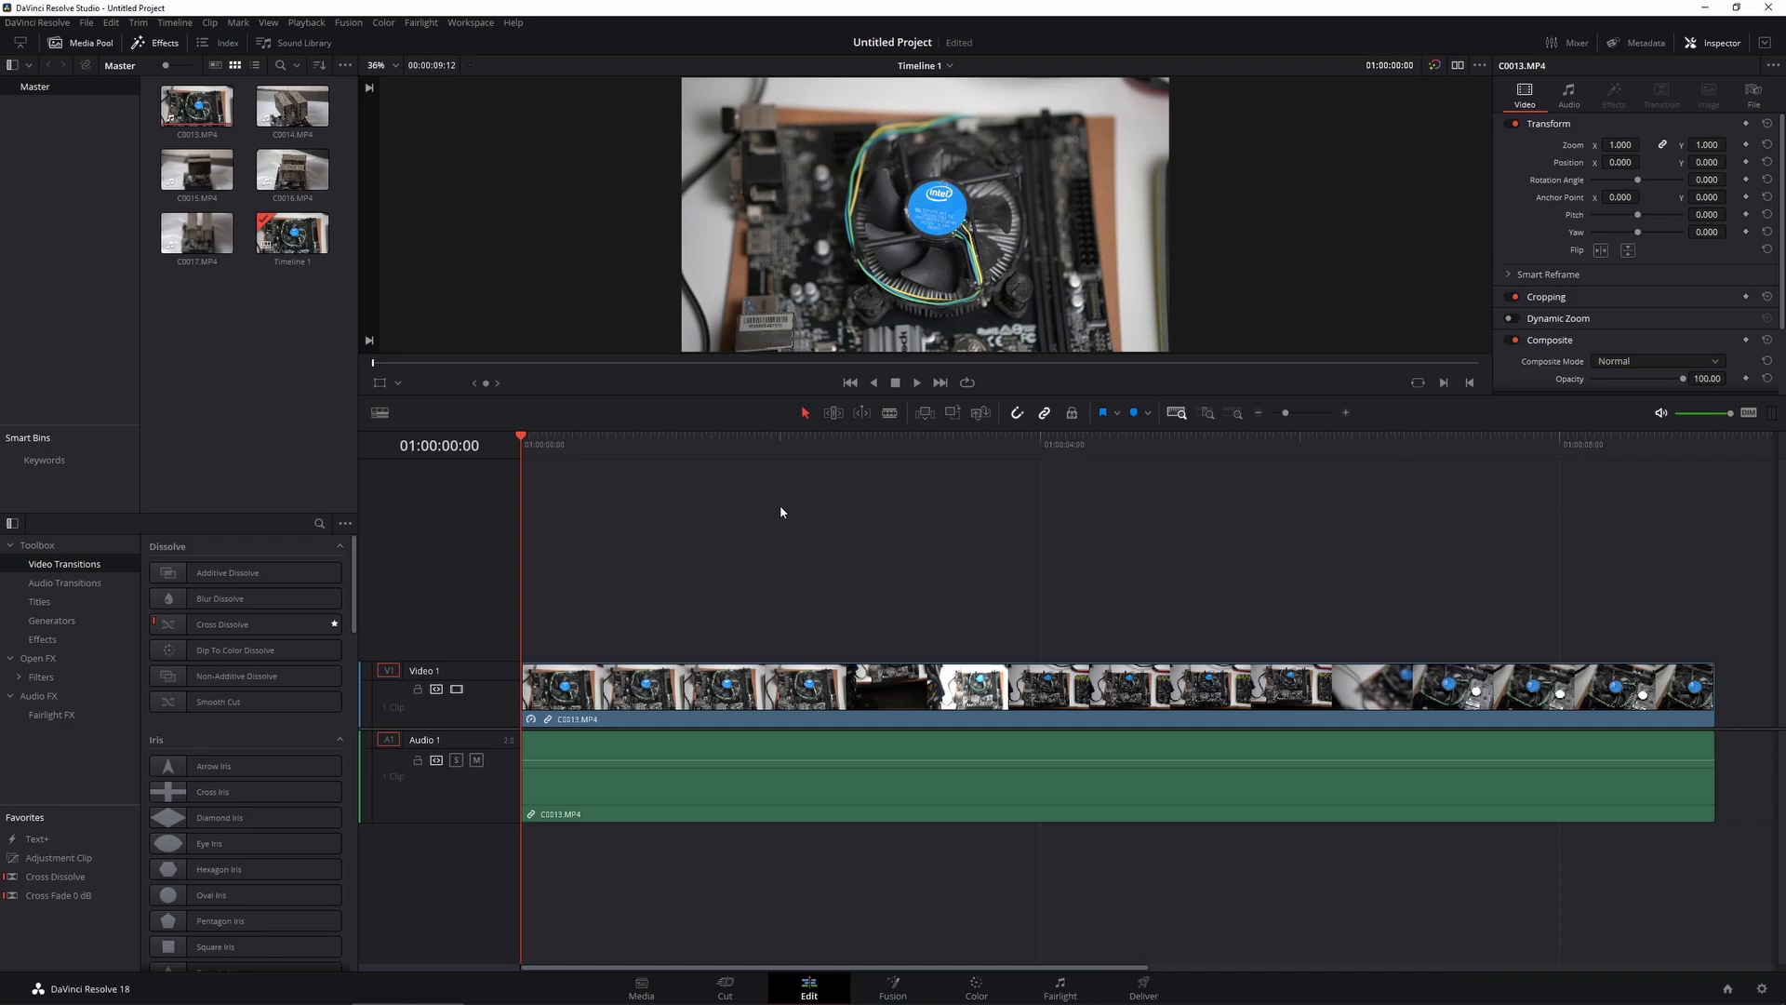
{"action": "right_click", "coordinate": [453, 569]}
{"action": "left_click", "coordinate": [465, 576]}
{"action": "right_click", "coordinate": [454, 510]}
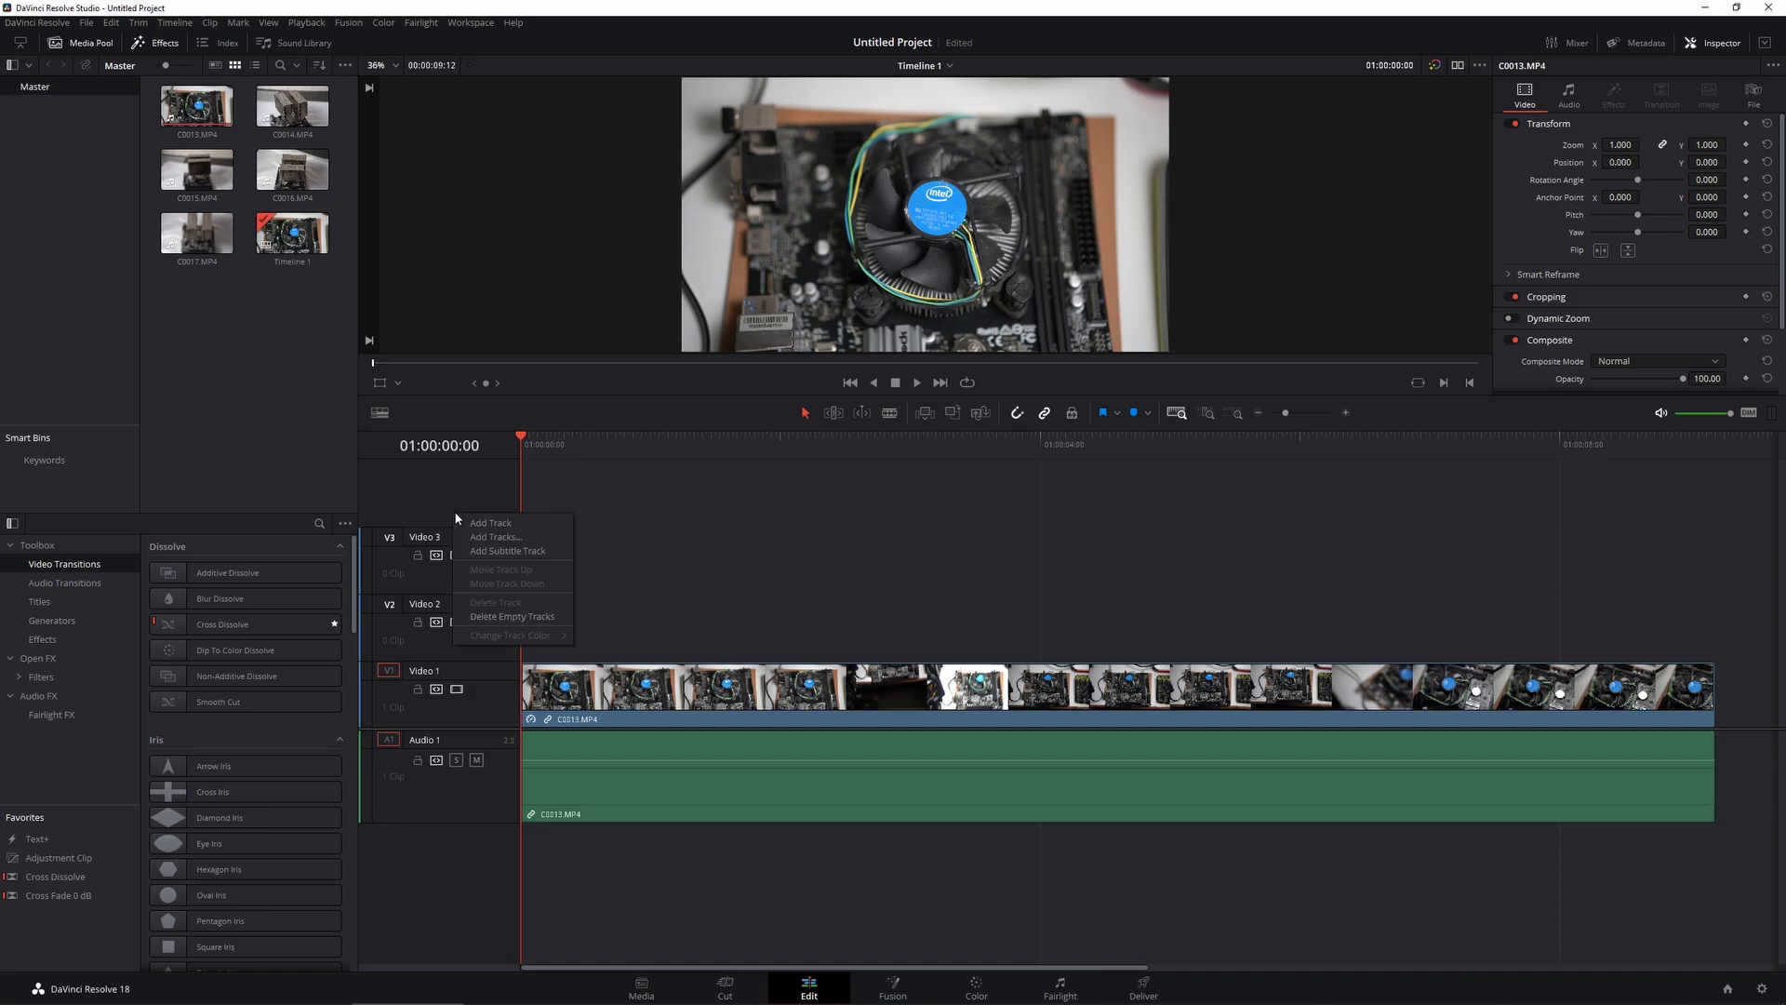
{"action": "left_click", "coordinate": [471, 519]}
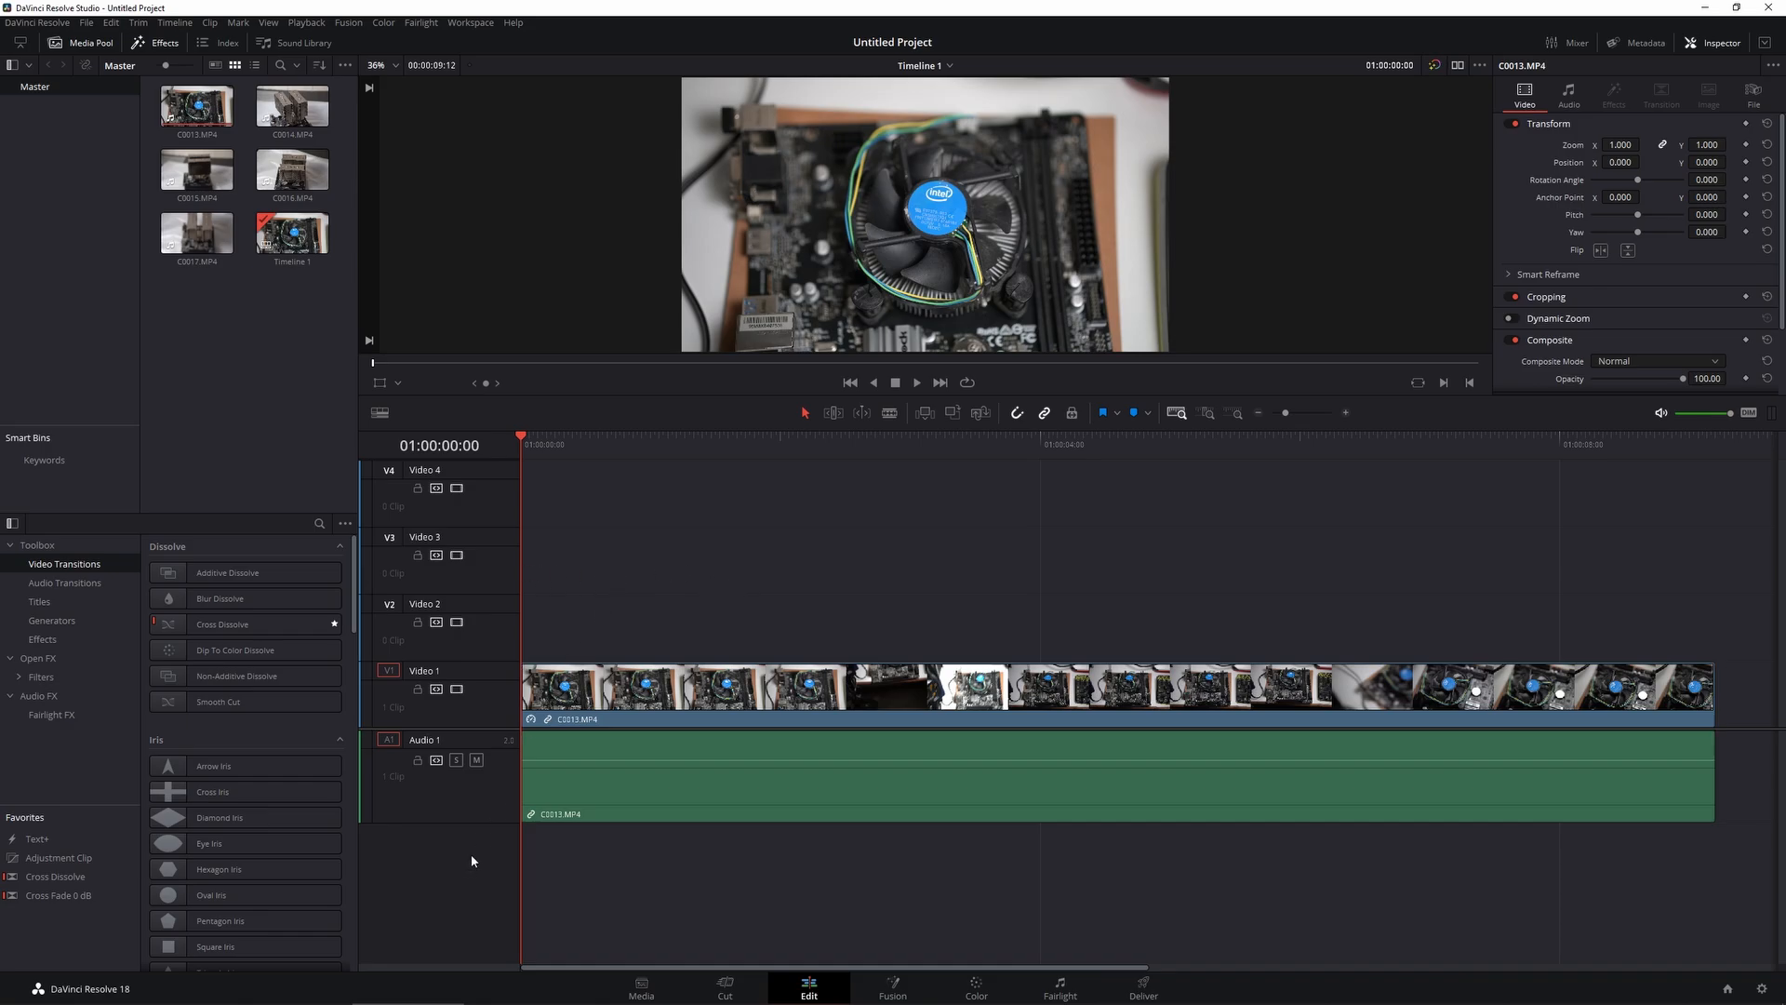
{"action": "right_click", "coordinate": [465, 708]}
{"action": "mouse_move", "coordinate": [529, 714]}
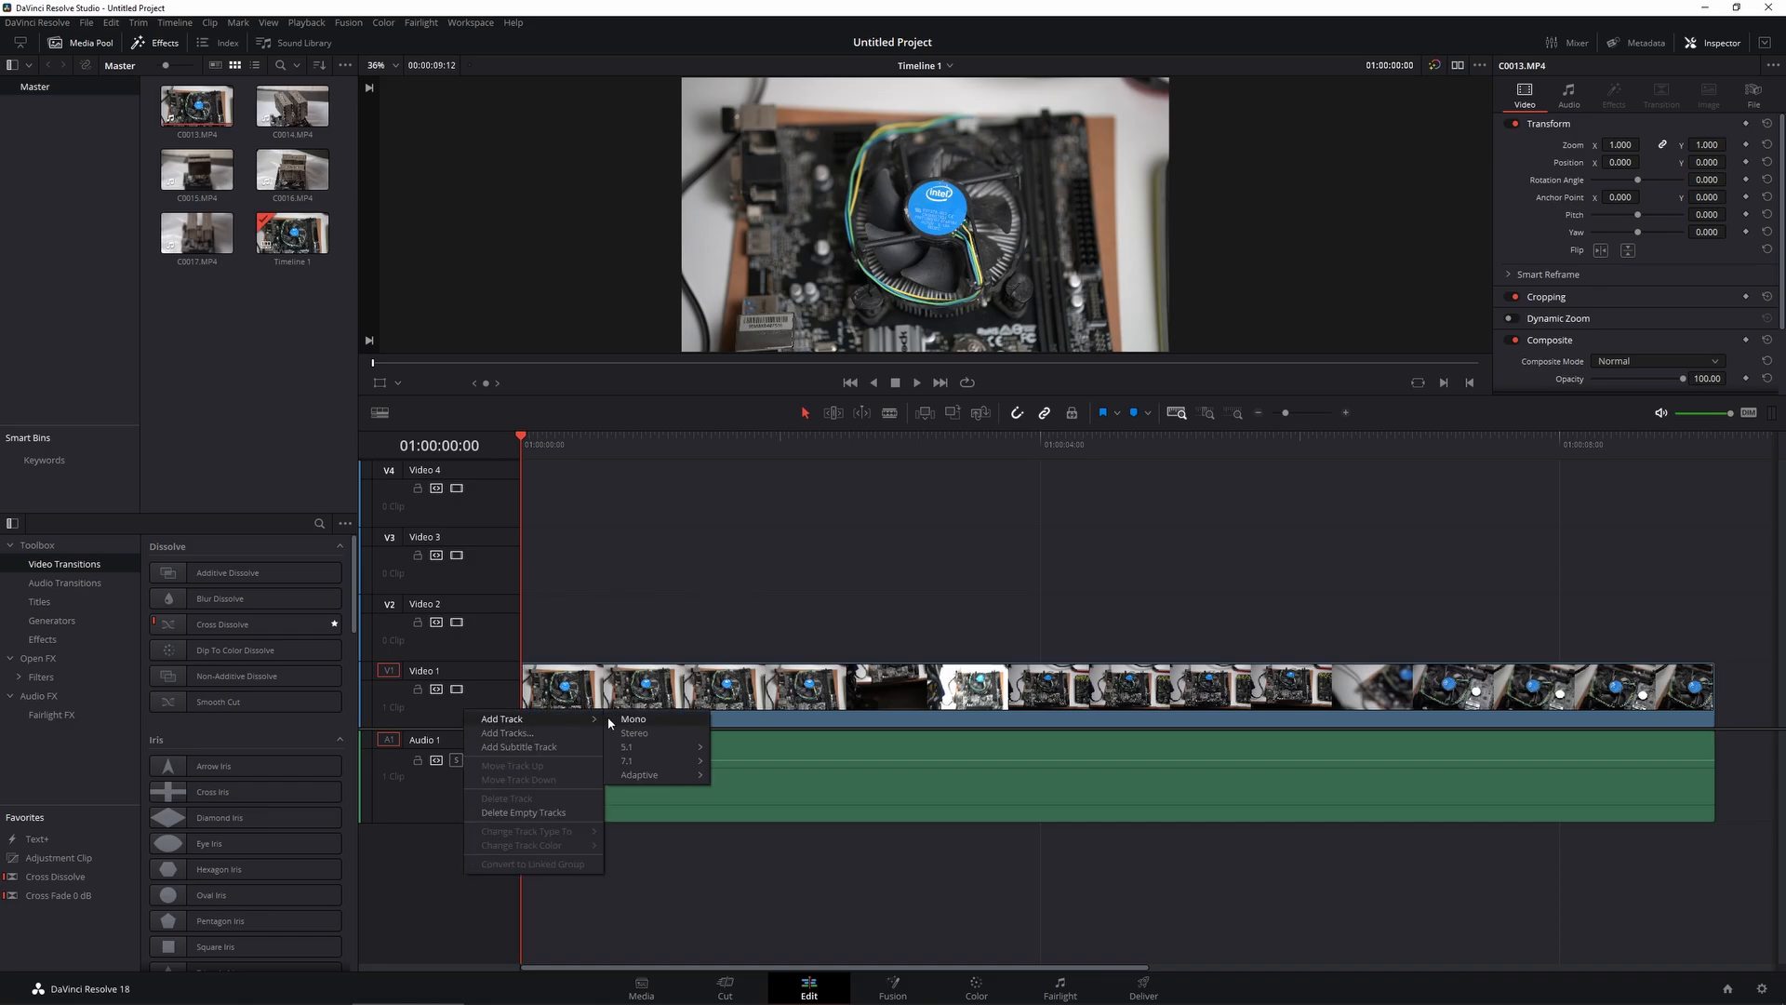
{"action": "left_click", "coordinate": [420, 916]}
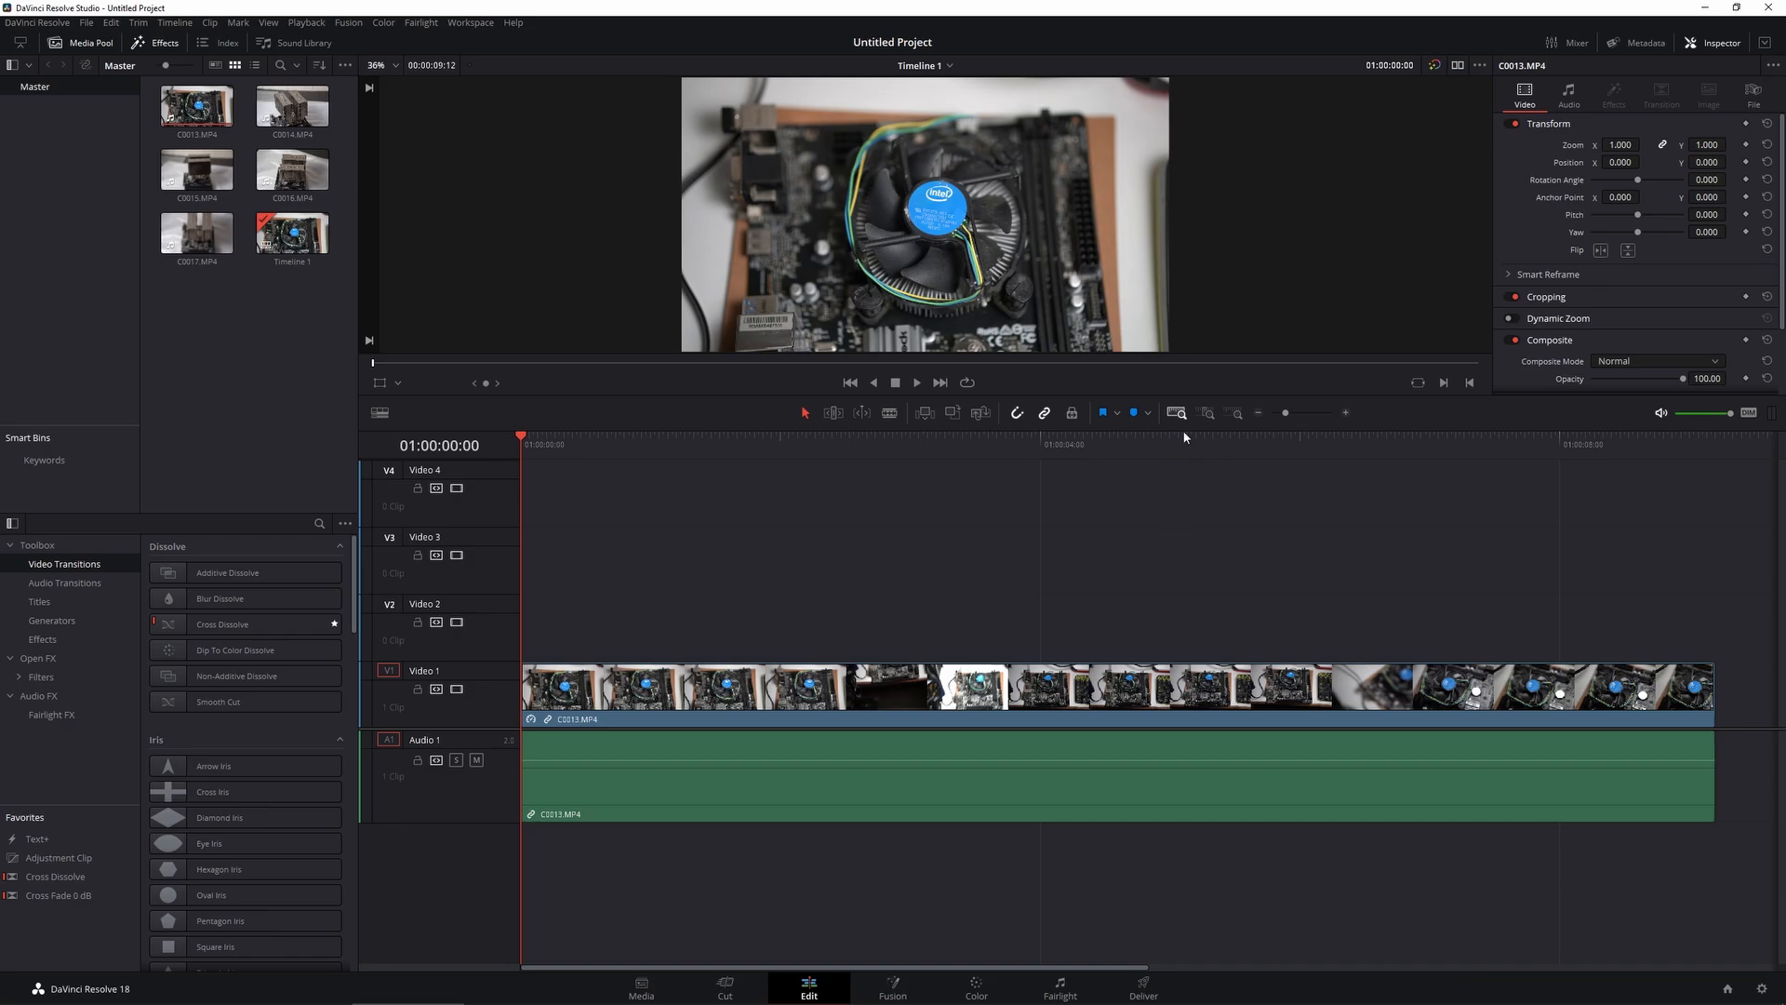
Step: Try cutting off the start of C0013.MP4 by splitting it at 01:00:01:21 and ripple deleting the first part, and undo both edits
{"action": "left_click_drag", "start_coordinate": [1180, 428], "coordinate": [1195, 791]}
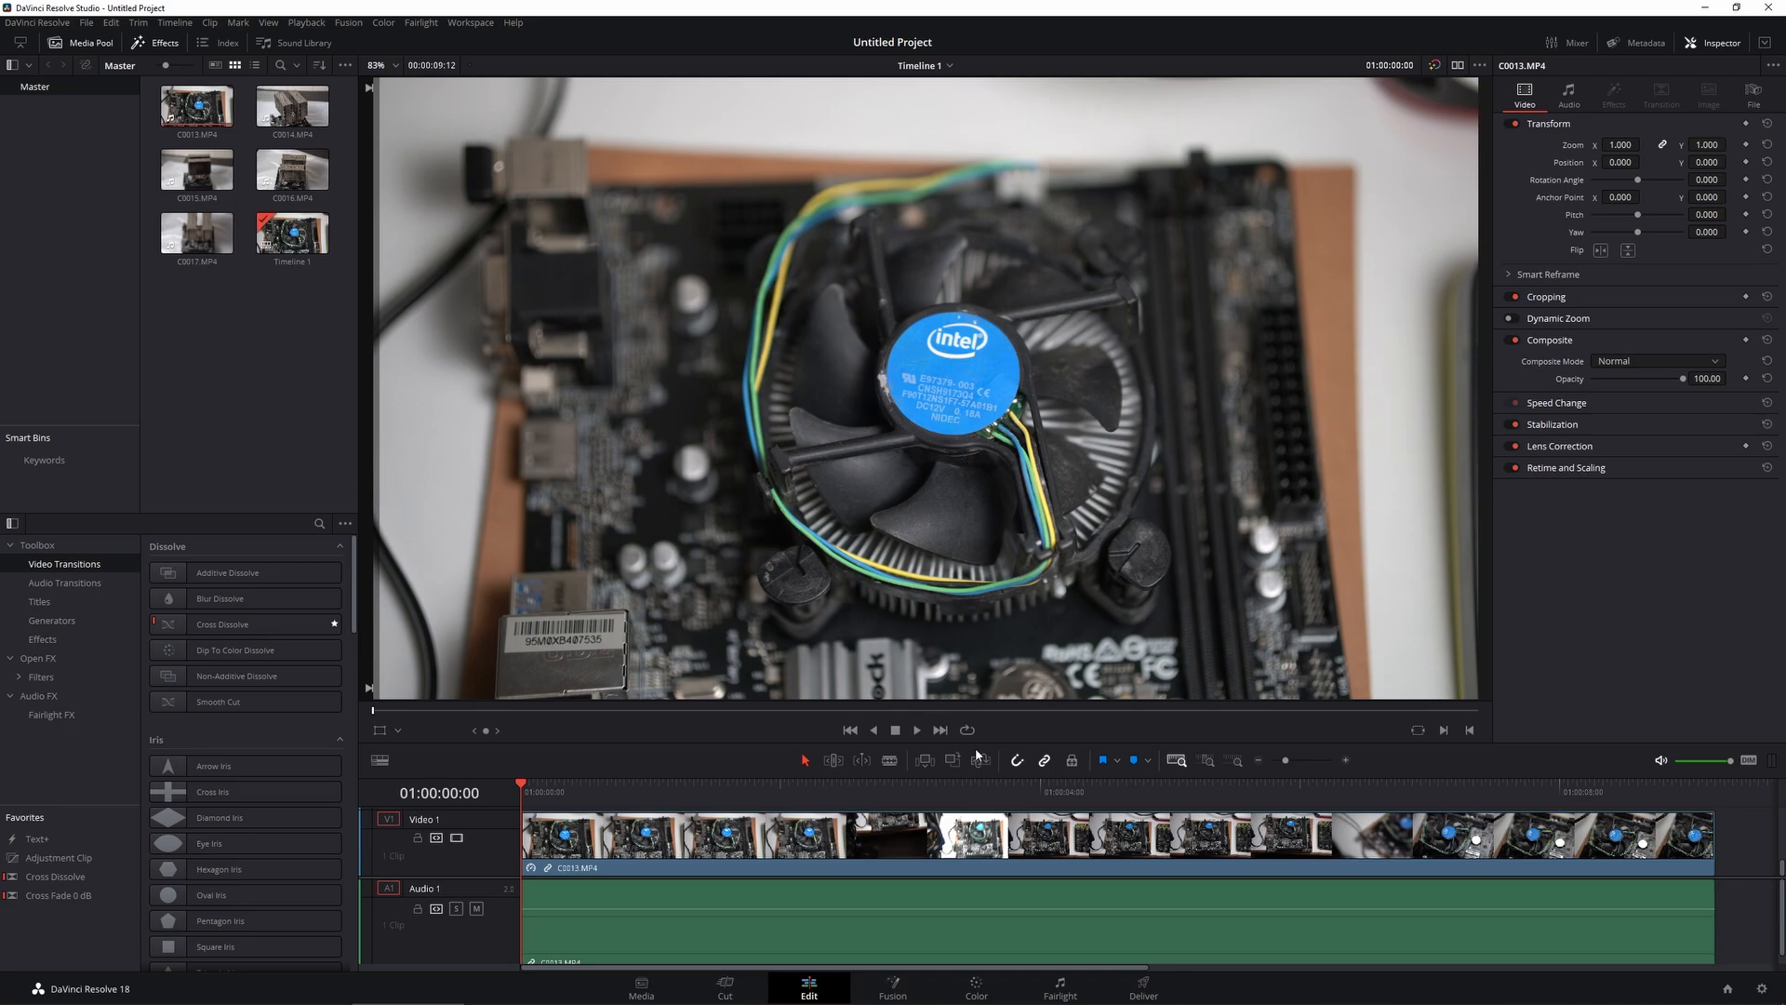
{"action": "left_click_drag", "start_coordinate": [1081, 740], "coordinate": [1073, 549]}
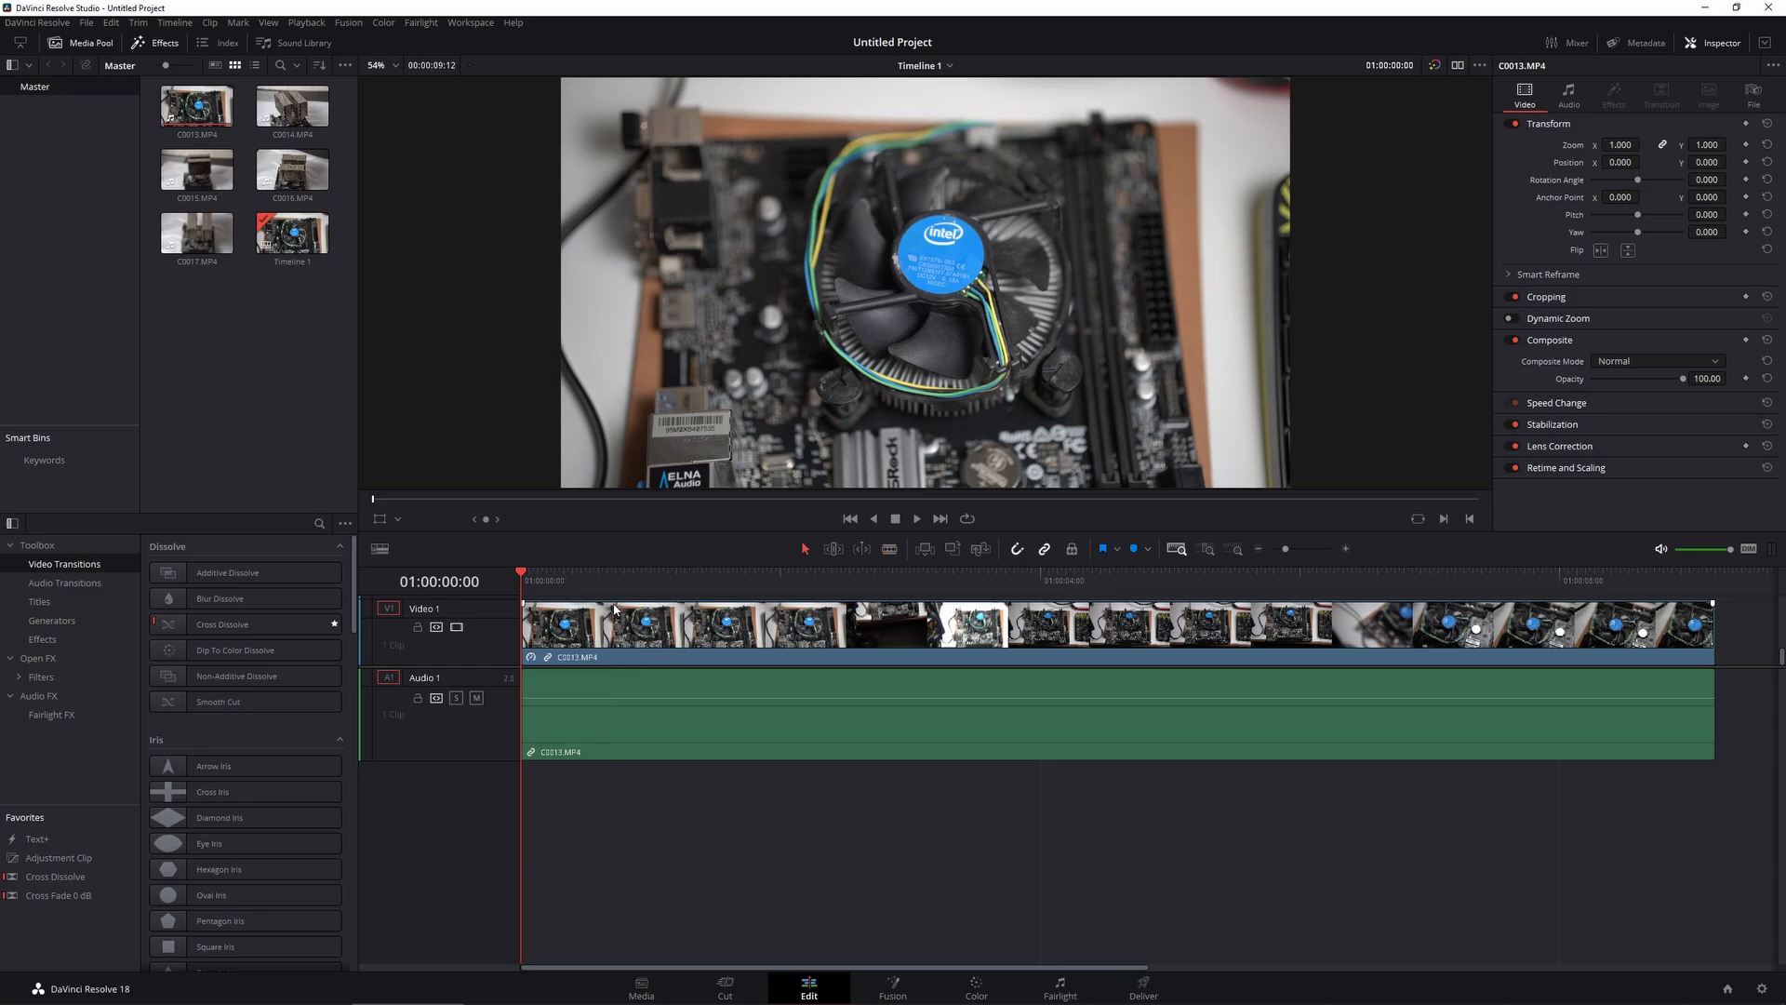
{"action": "left_click", "coordinate": [893, 552]}
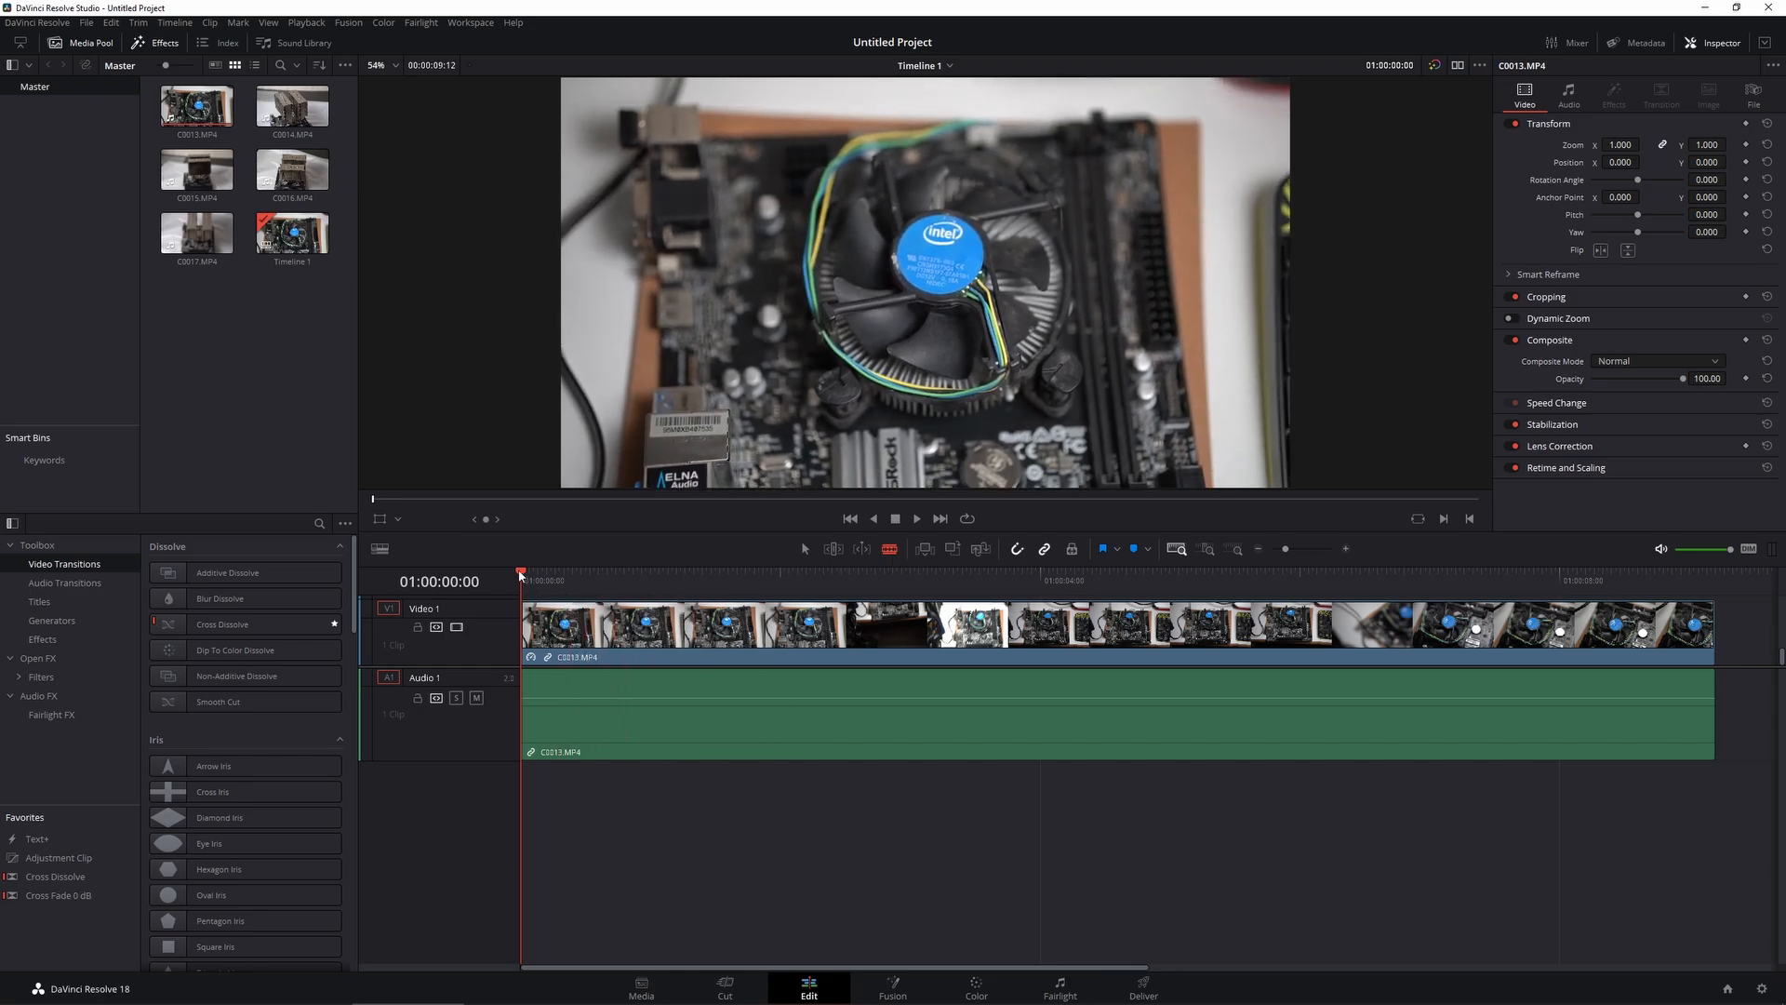
{"action": "left_click_drag", "start_coordinate": [520, 574], "coordinate": [699, 584]}
{"action": "key", "text": "ctrl+b"}
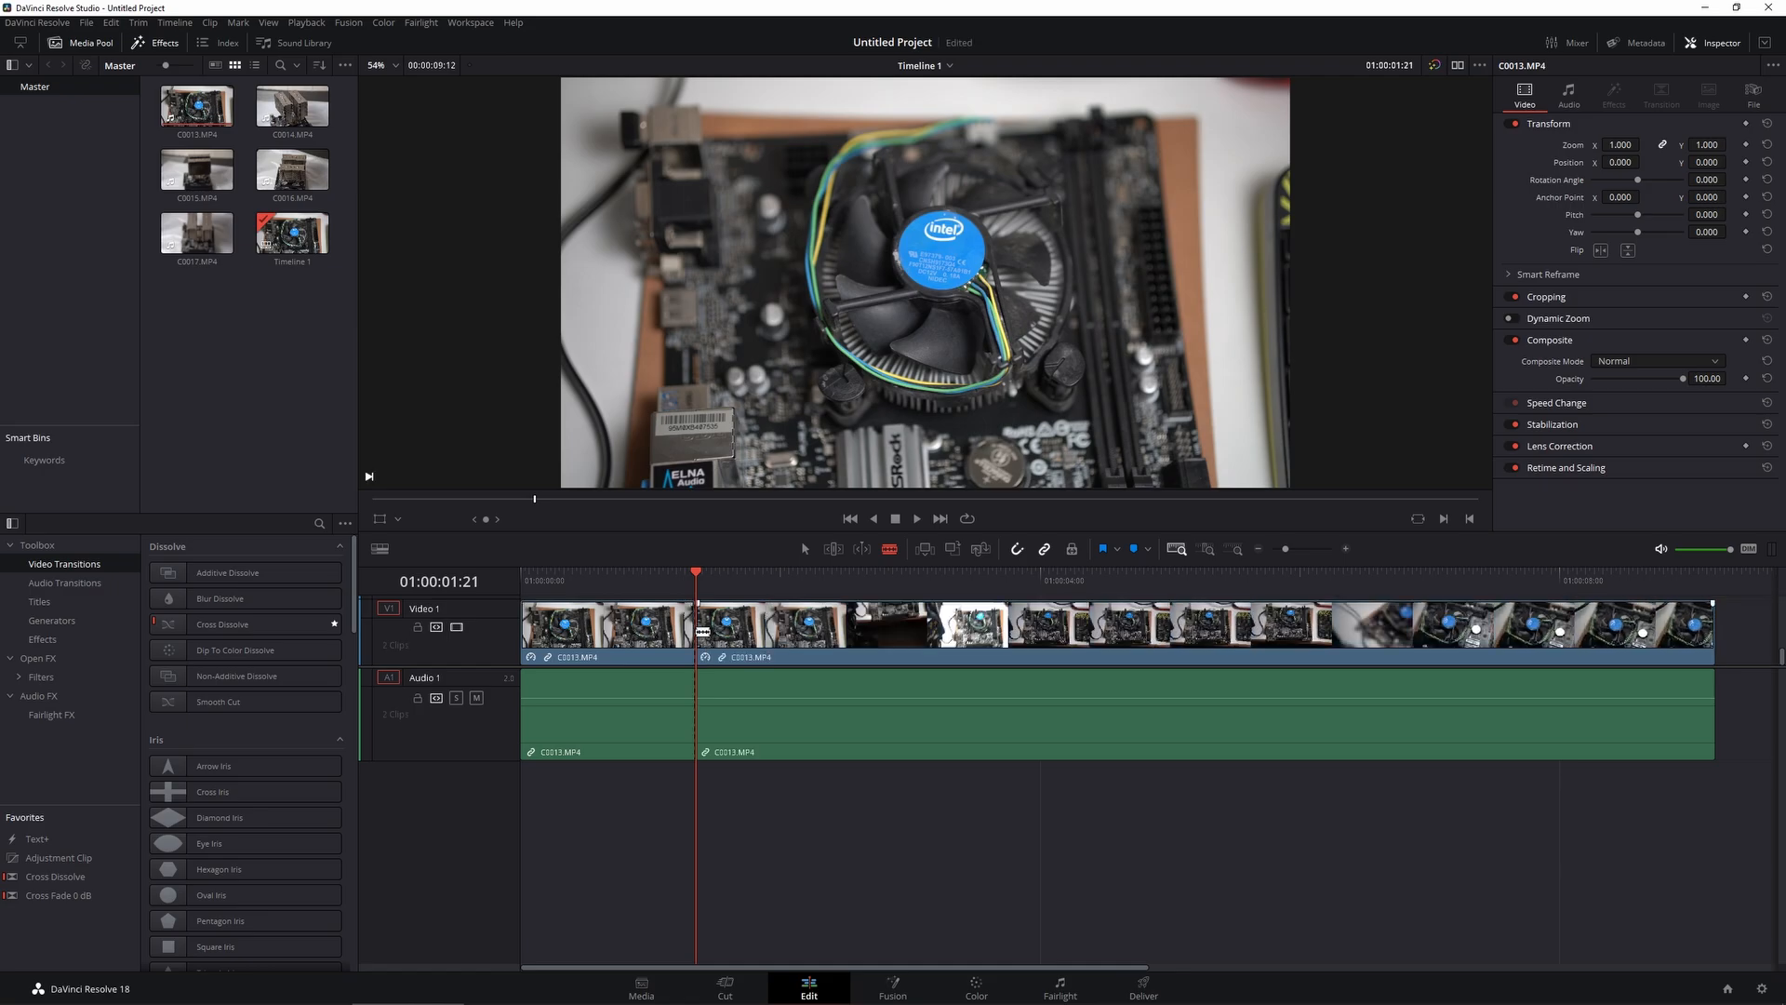
{"action": "right_click", "coordinate": [657, 640]}
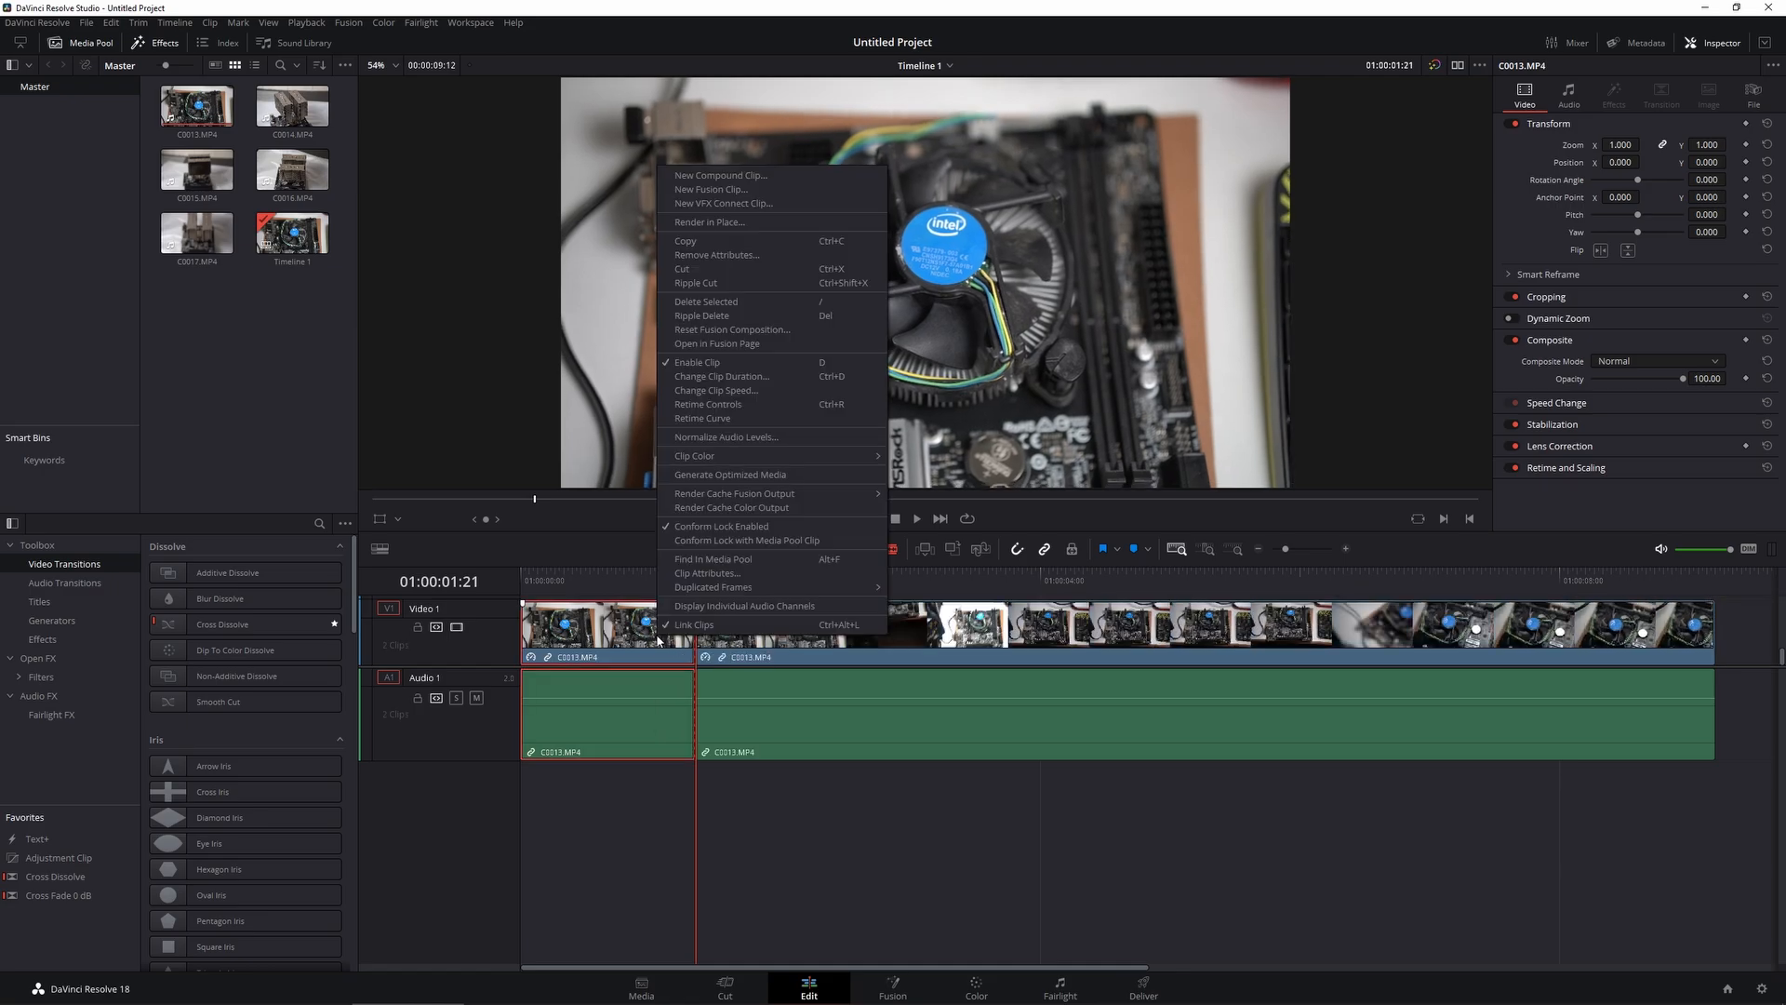
{"action": "left_click", "coordinate": [748, 321]}
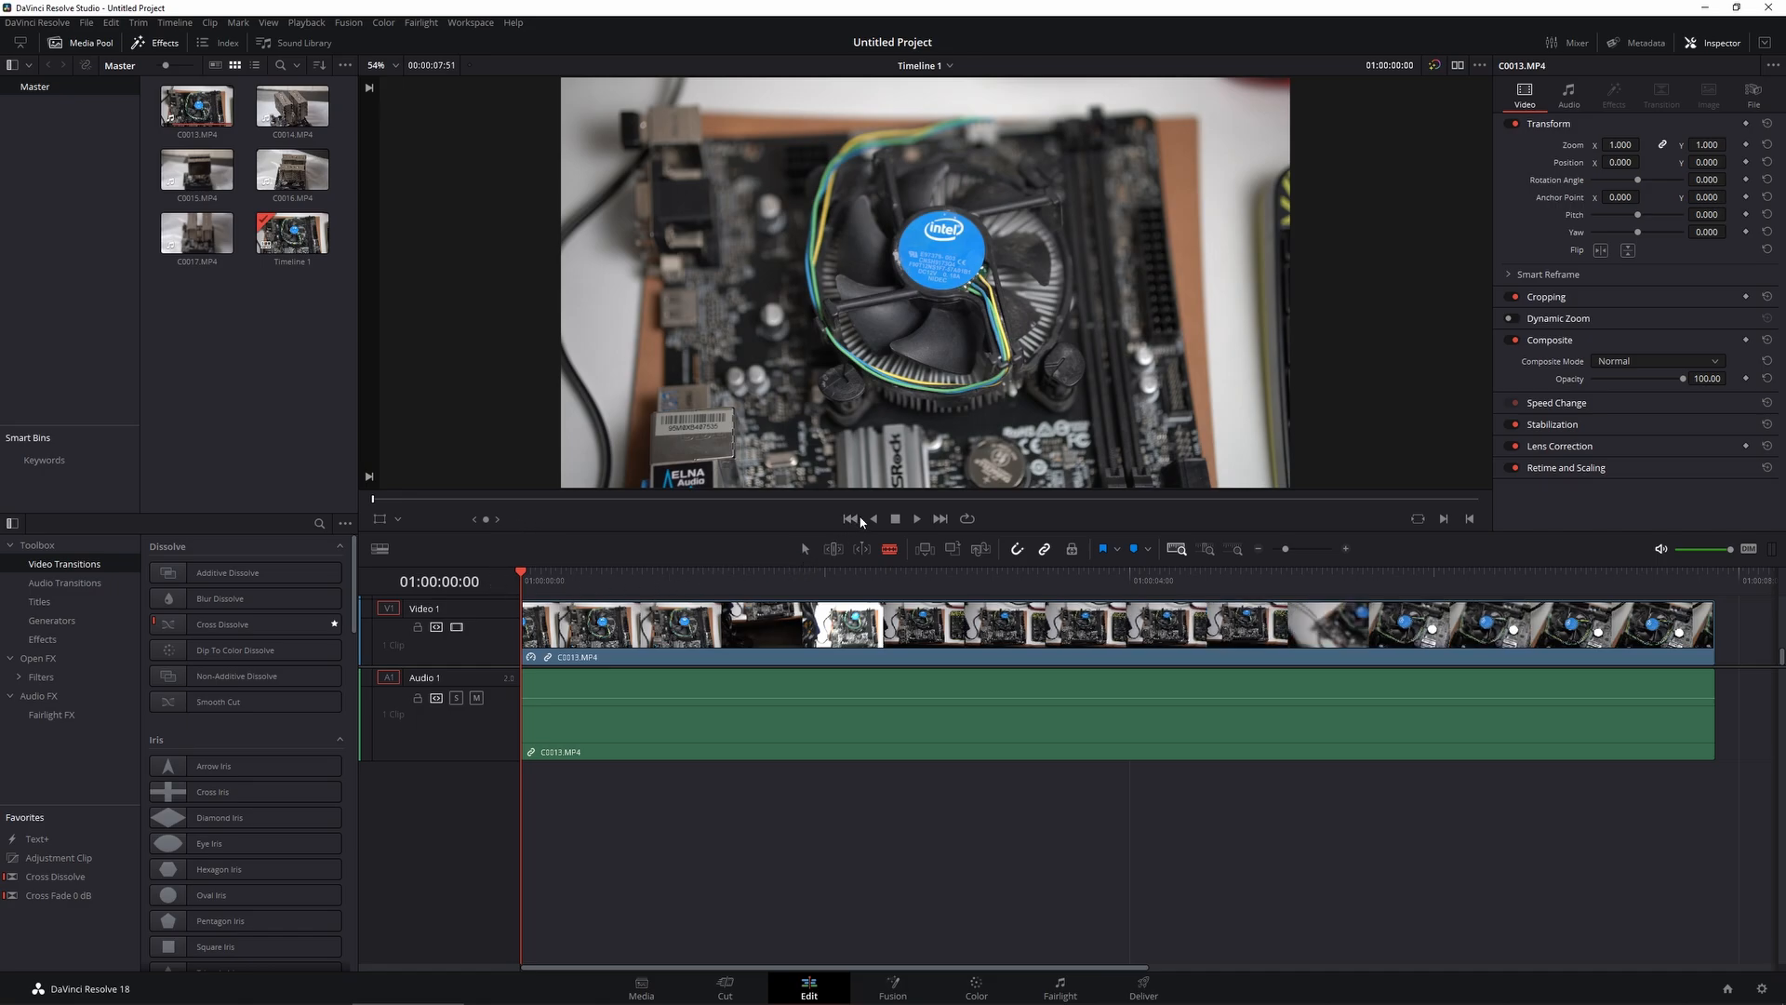
{"action": "key", "text": "ctrl+z"}
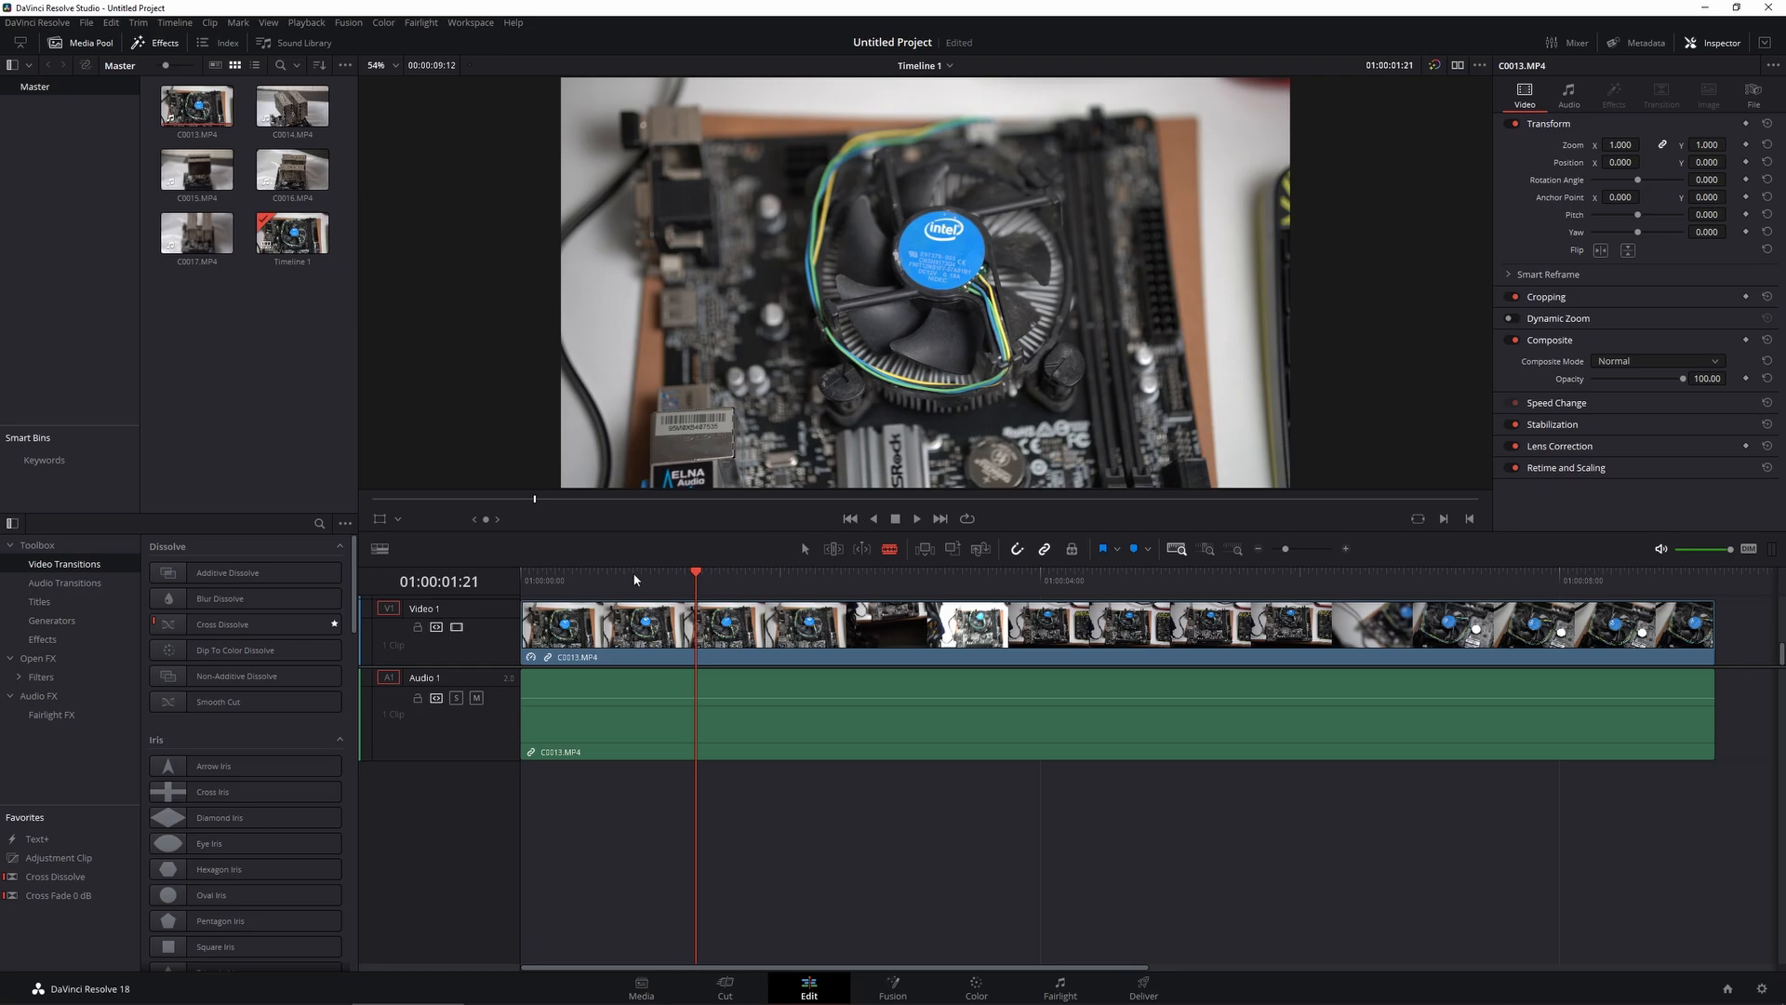
Step: Ripple trim the C0013.MP4 clip's start at 01:00:01:16 and its end at 01:00:07:10
{"action": "left_click", "coordinate": [523, 581]}
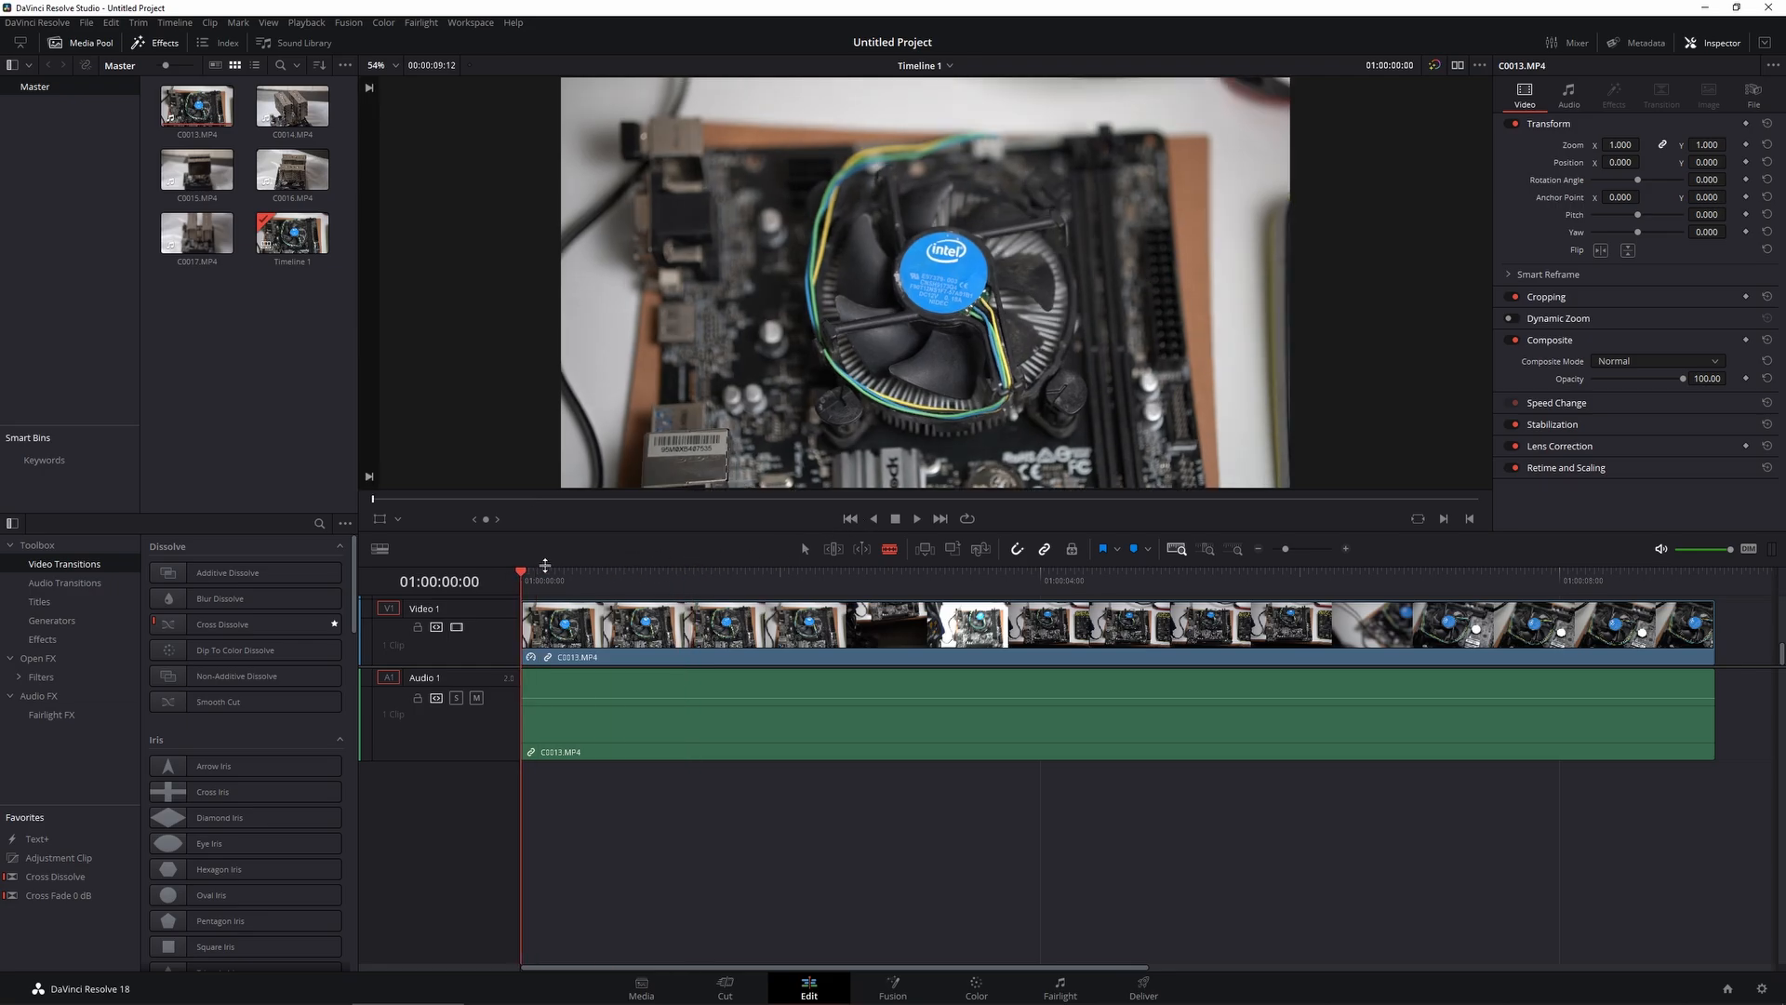
{"action": "left_click_drag", "start_coordinate": [524, 582], "coordinate": [685, 581]}
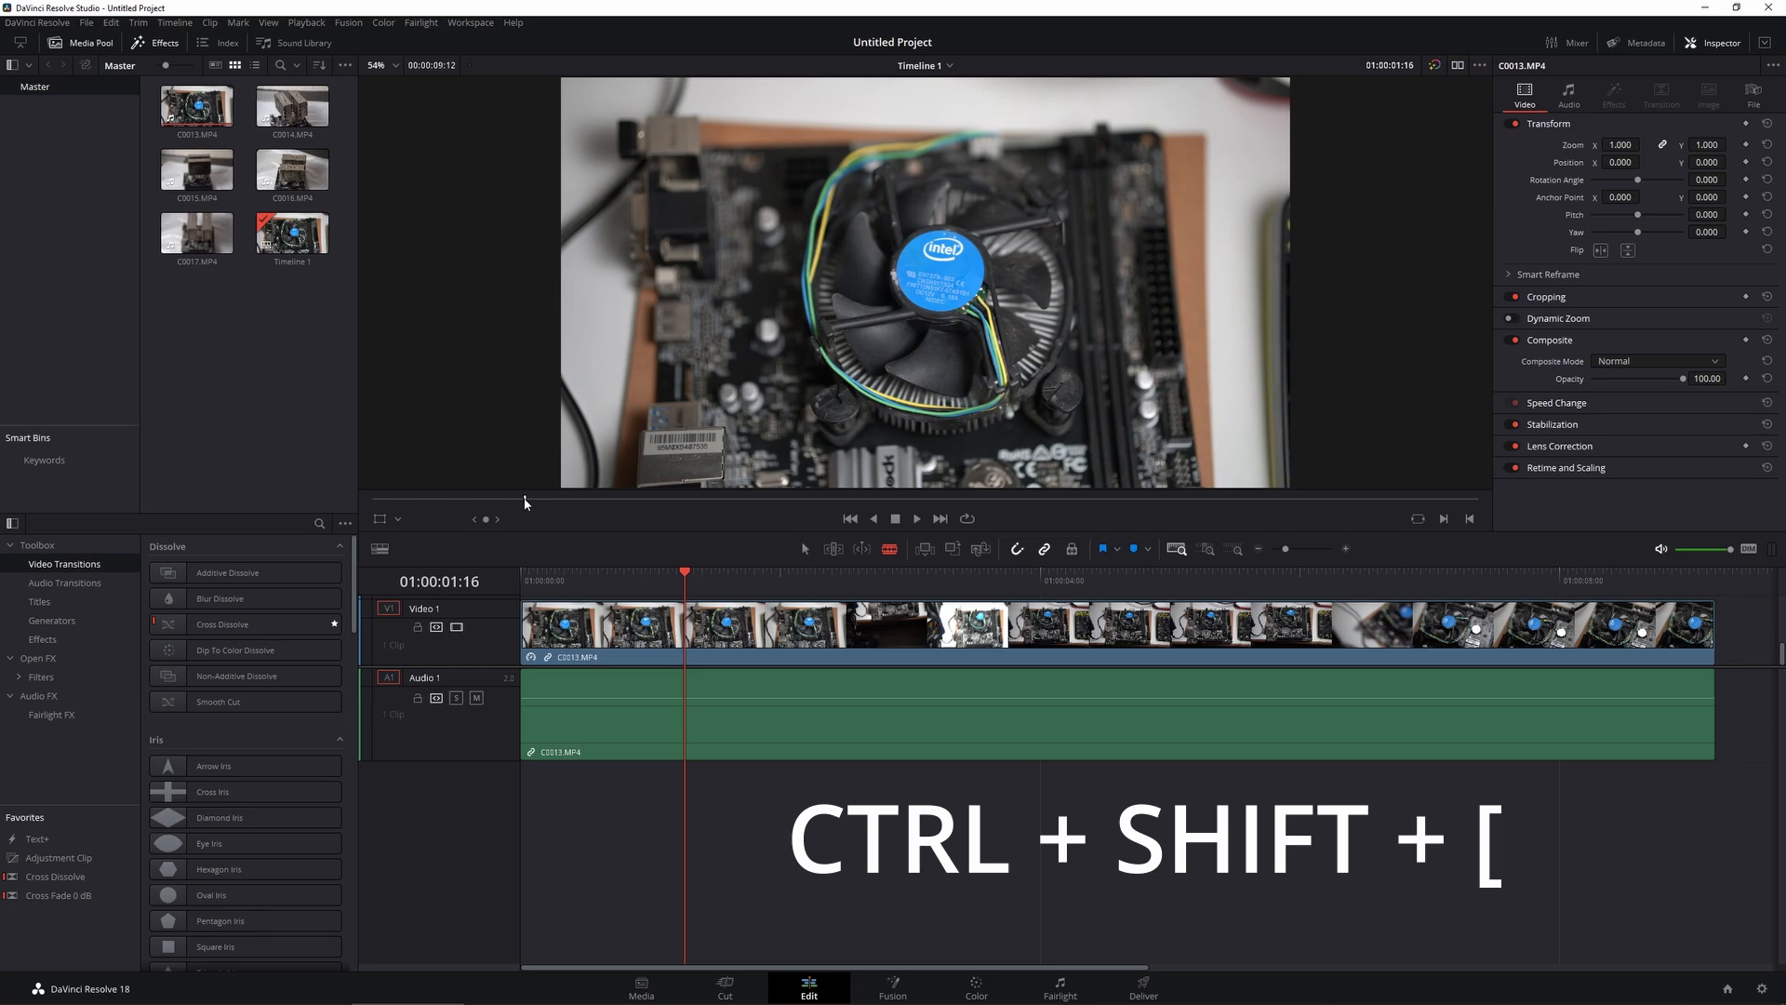
{"action": "key", "text": "ctrl+shift+bracketleft"}
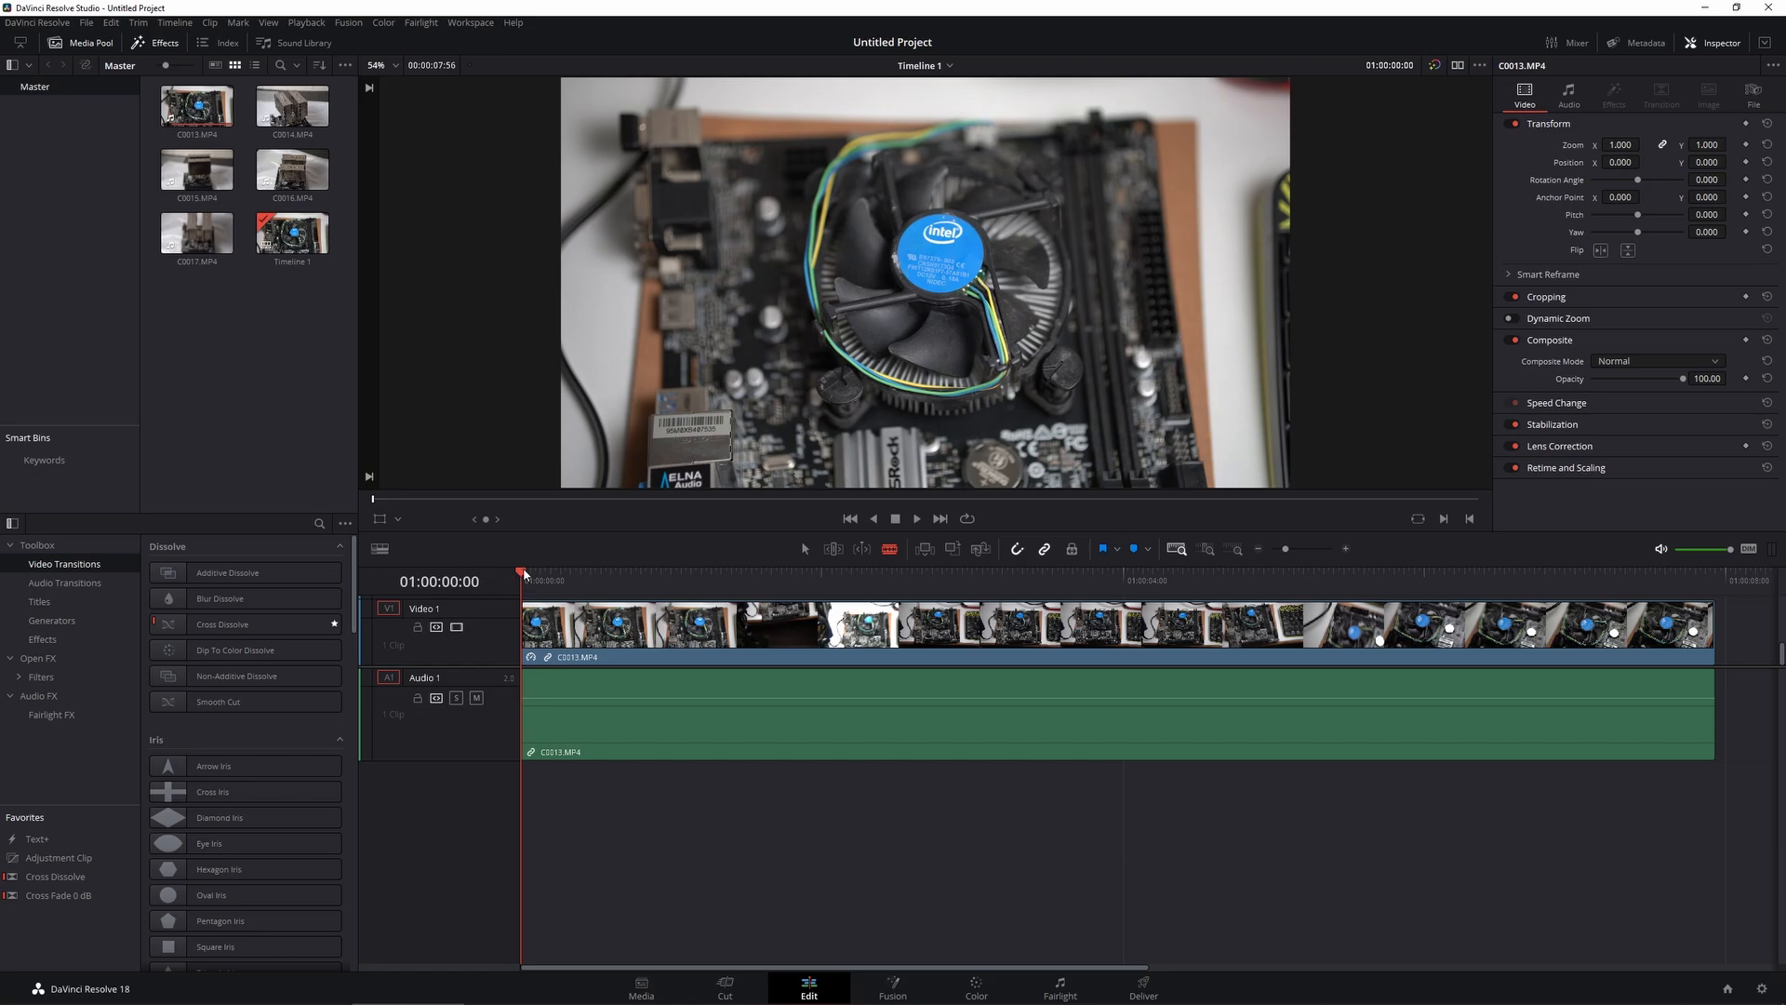
{"action": "left_click_drag", "start_coordinate": [524, 574], "coordinate": [1600, 564]}
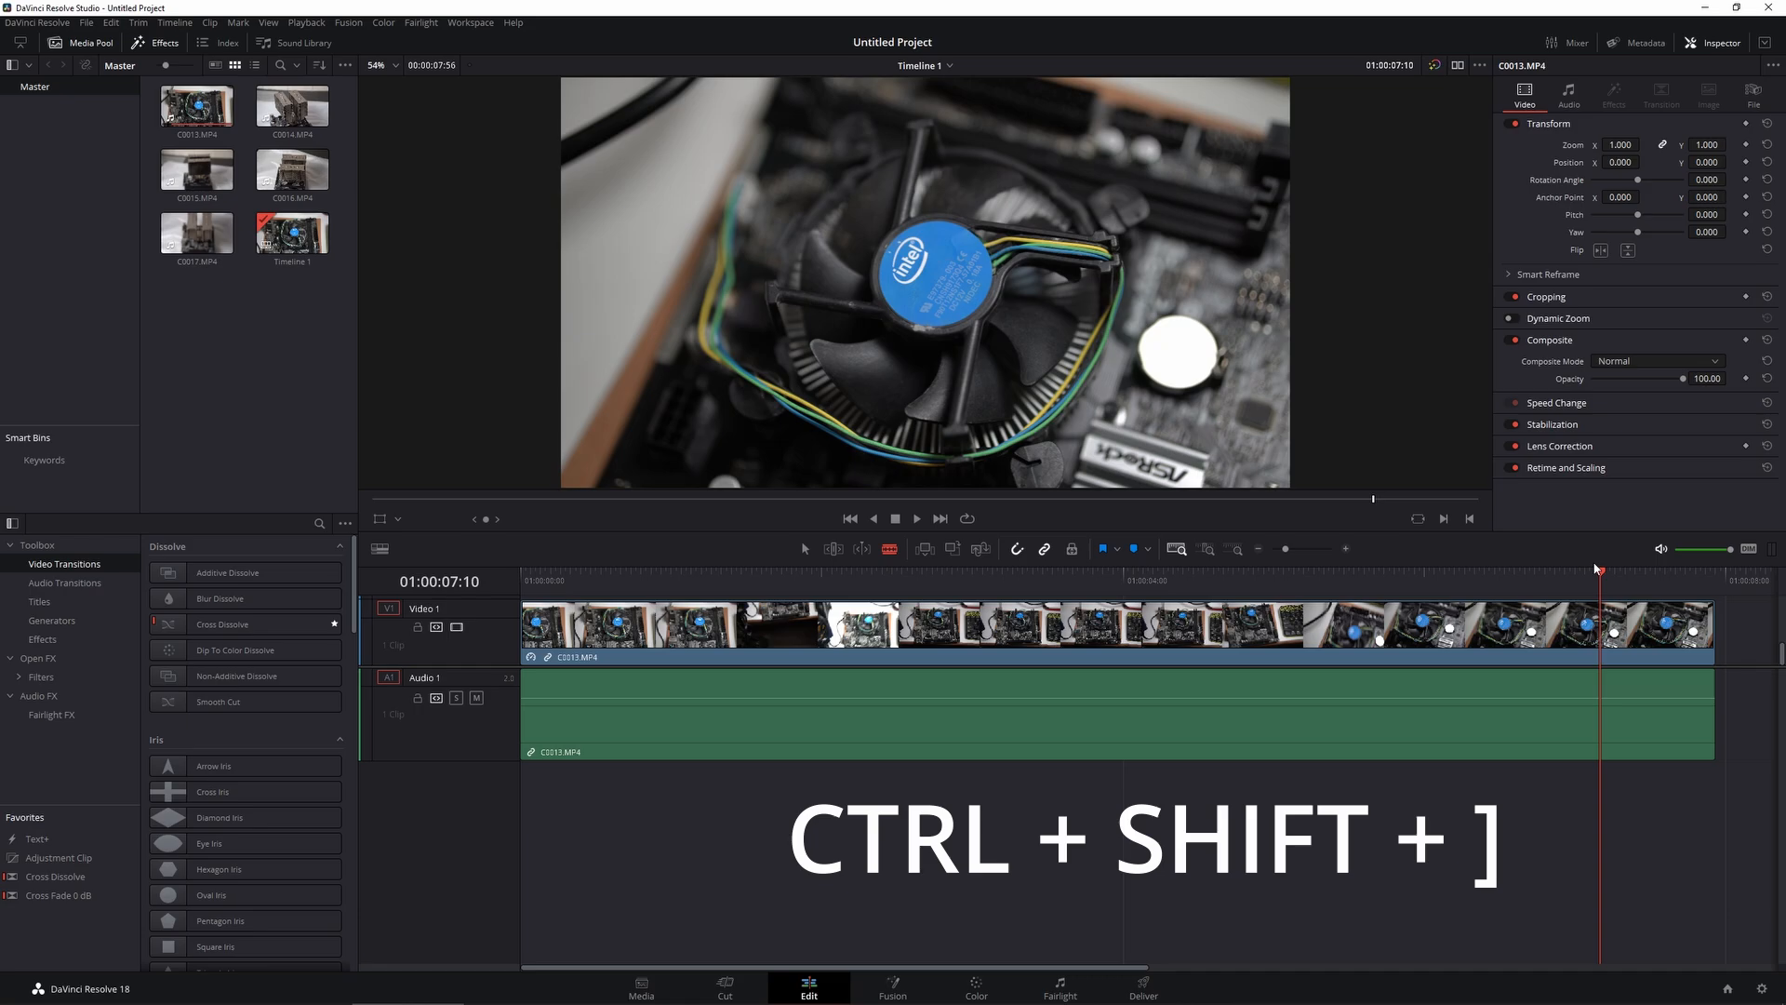
{"action": "key", "text": "ctrl+shift+bracketright"}
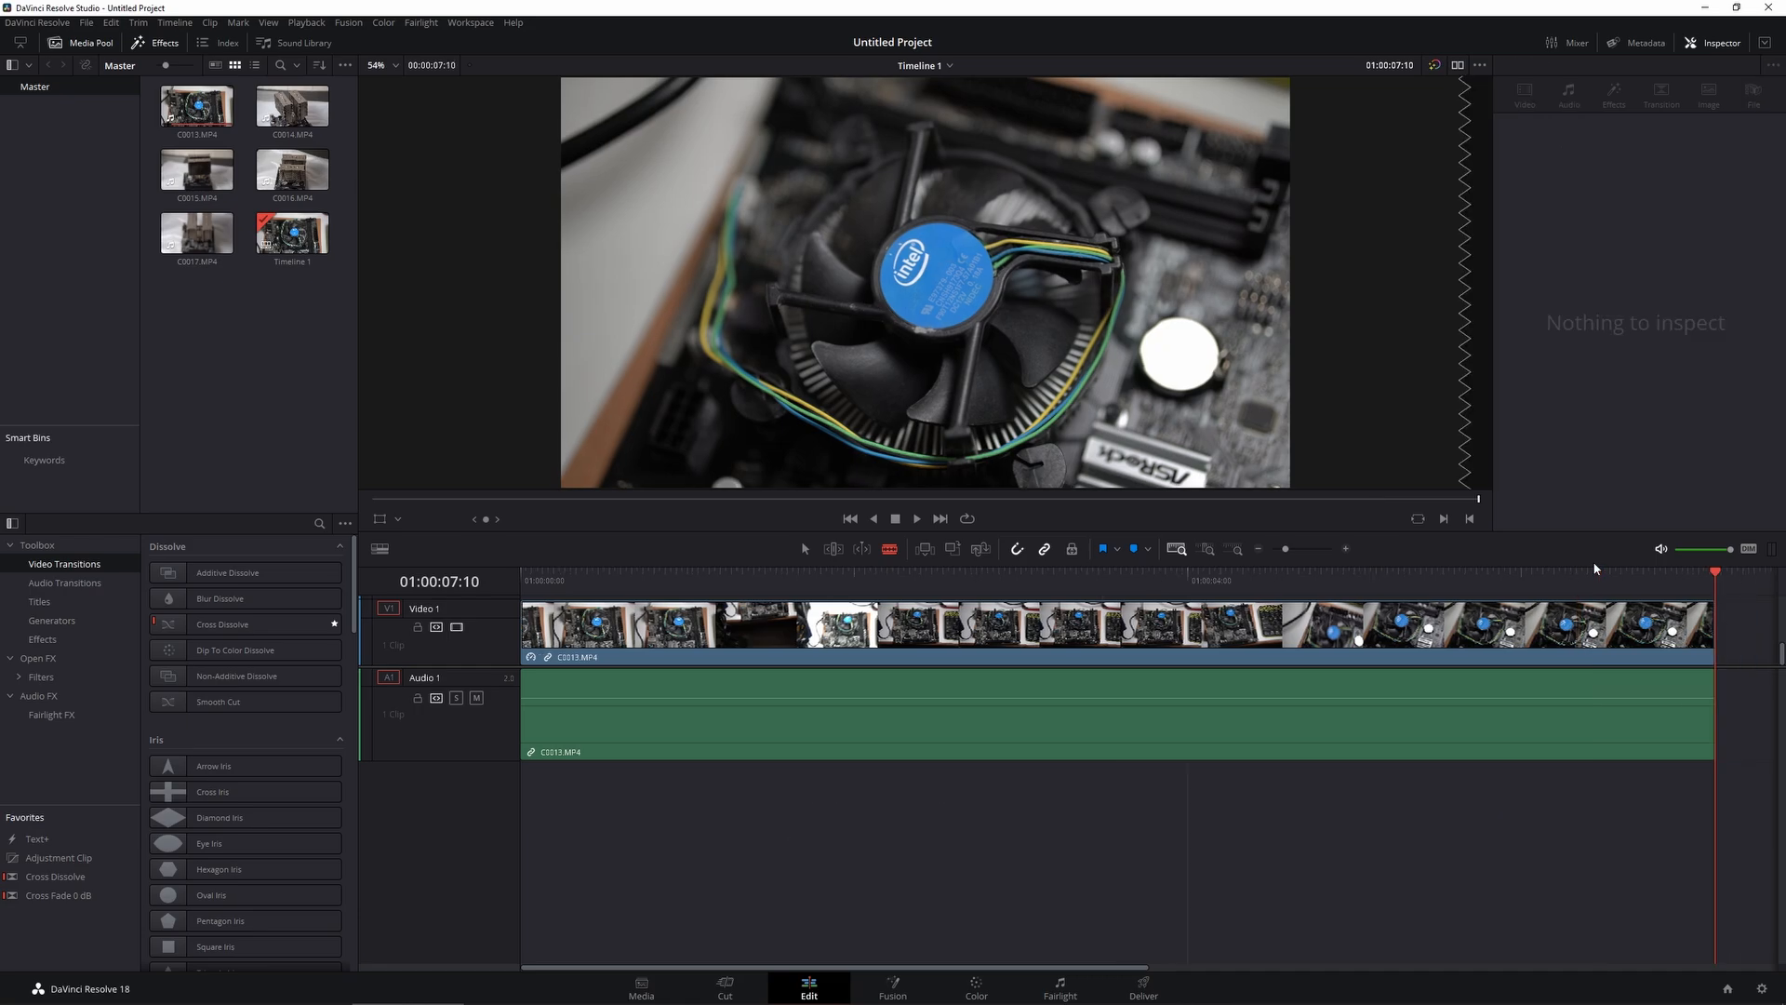